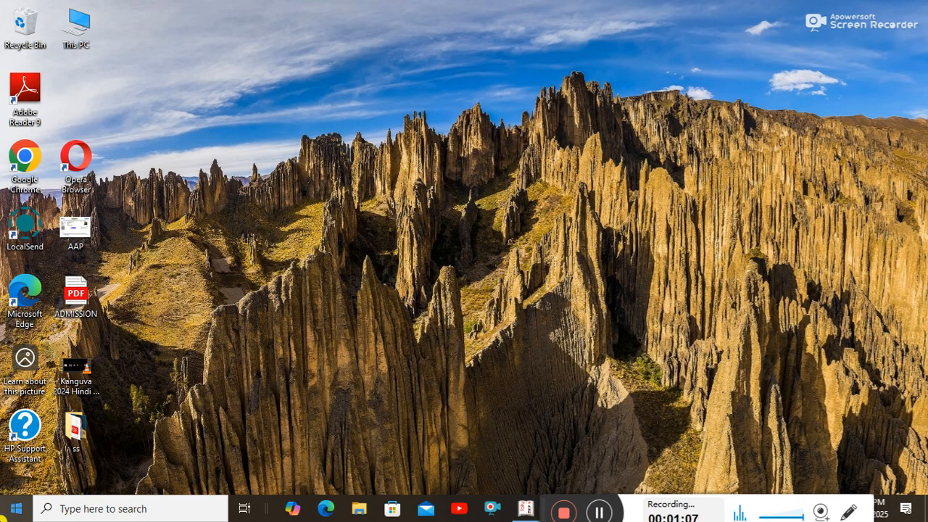
# Find Tally.ERP 9 through the Windows search and launch it
pyautogui.click(3, 517)
pyautogui.write('ta')
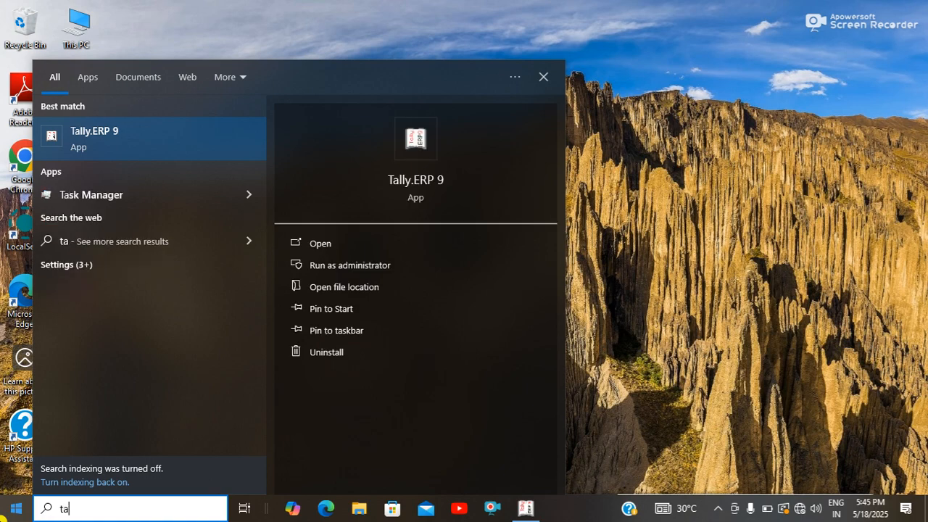
pyautogui.click(3, 518)
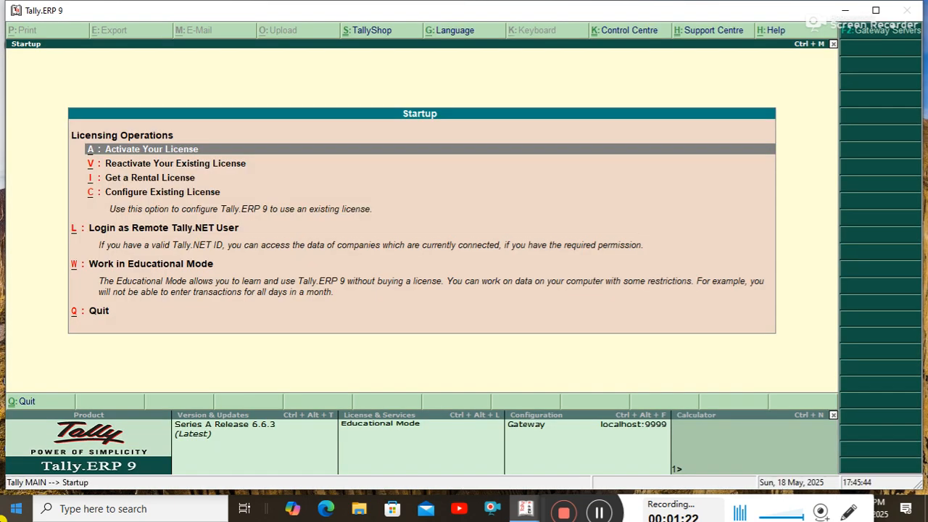
# Start Tally in Educational Mode from the Startup screen
pyautogui.press('Down')
pyautogui.press('Down')
pyautogui.press('Down')
pyautogui.press('Down')
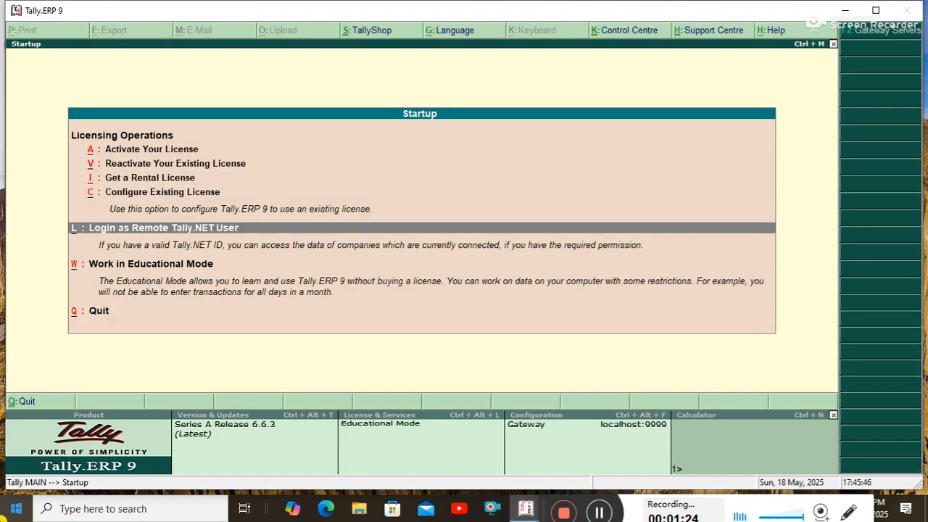
pyautogui.press('Down')
pyautogui.press('Return')
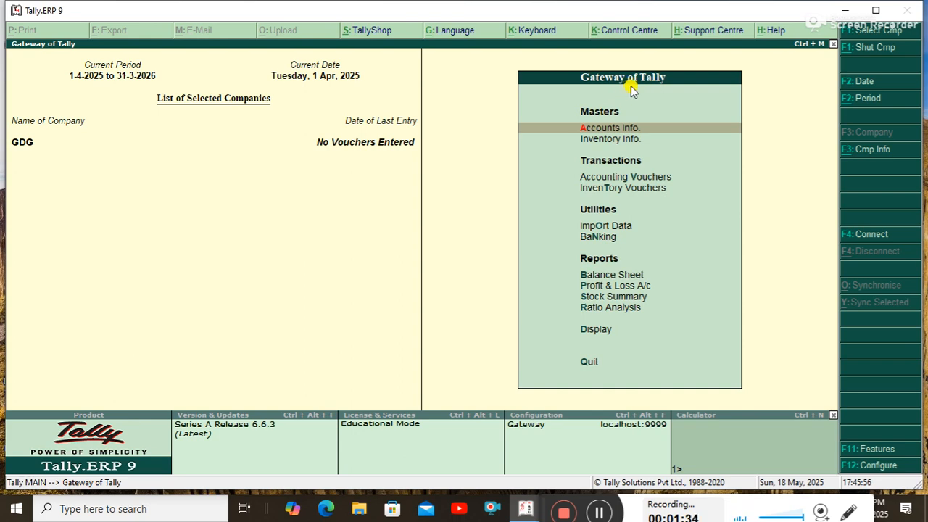
# Shut the loaded company GDG from the company information options
pyautogui.hotkey('alt', 'F3')
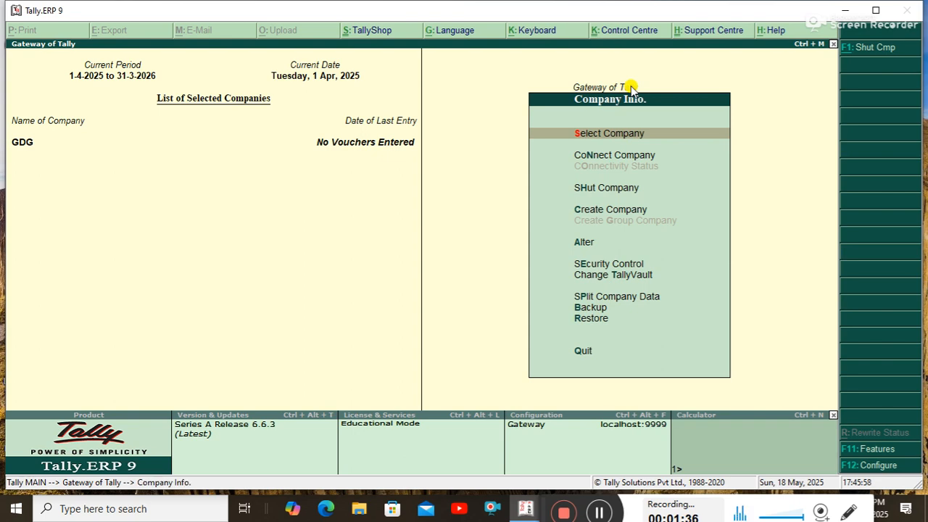
pyautogui.press('Down')
pyautogui.press('Down')
pyautogui.press('Return')
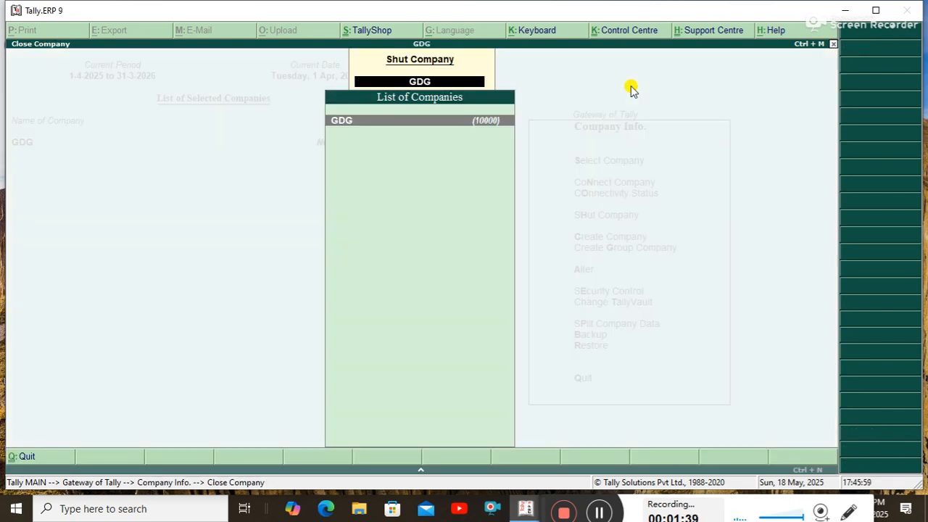
pyautogui.press('Return')
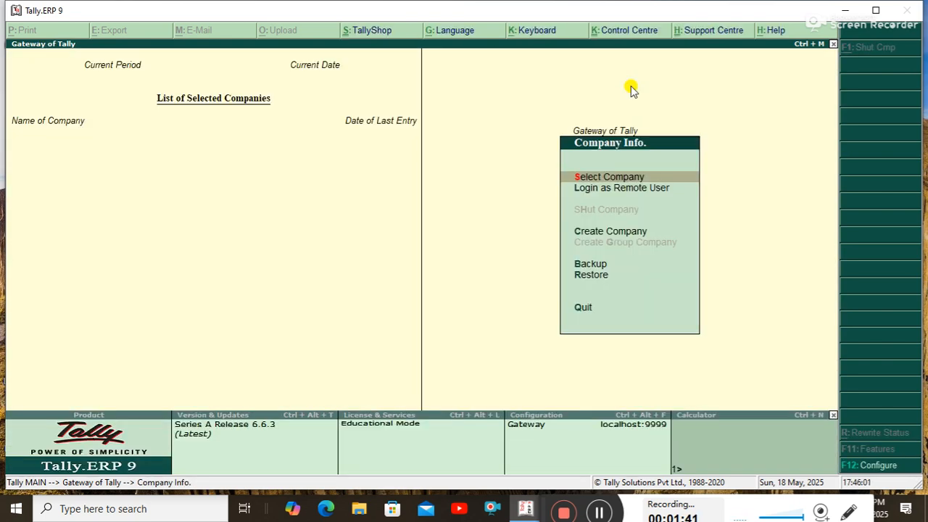
# Start creating a company named V1 Market, keep the same mailing name and enter the address Motihari
pyautogui.press('Down')
pyautogui.press('Down')
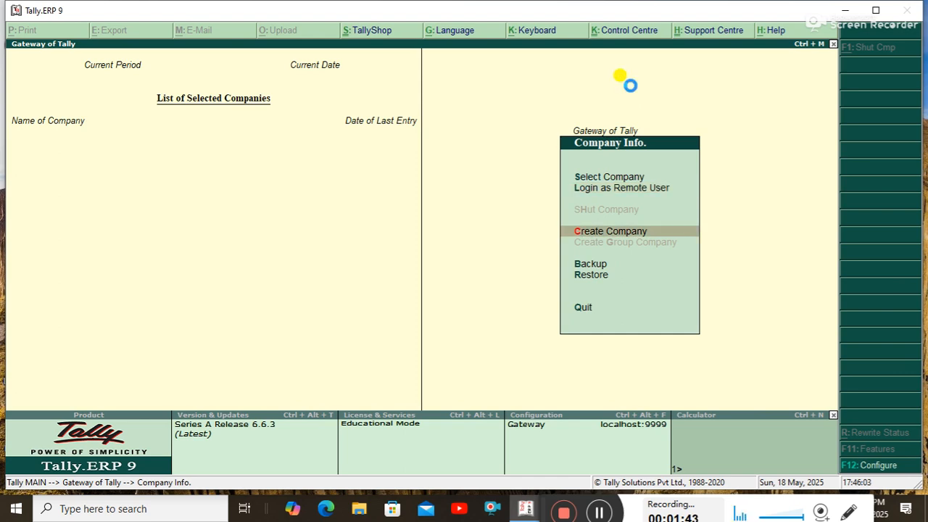
pyautogui.press('Return')
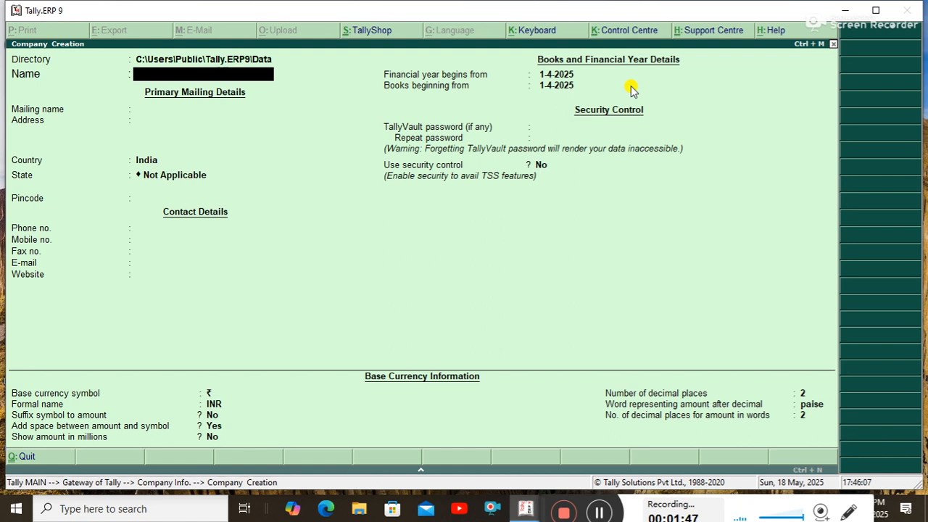
pyautogui.write('V1 Mar')
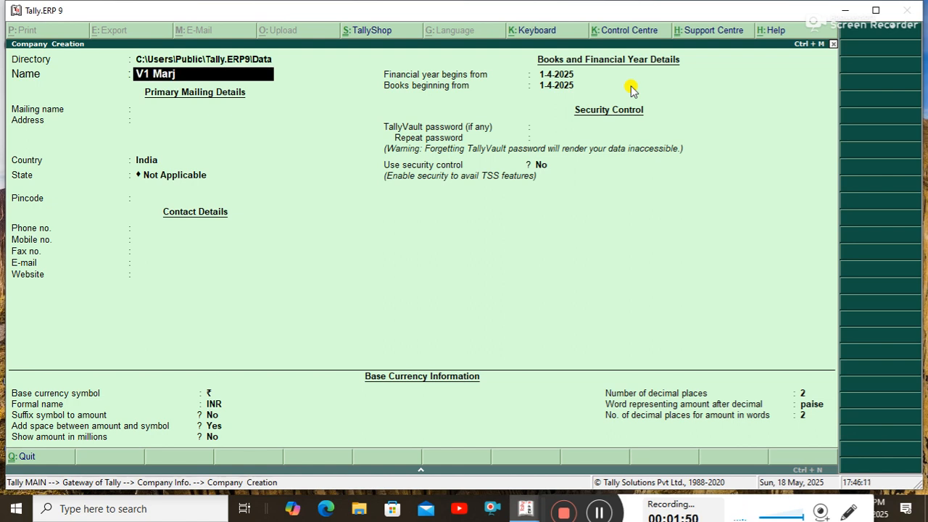
pyautogui.write('ket')
pyautogui.press('Return')
pyautogui.press('Return')
pyautogui.write('M')
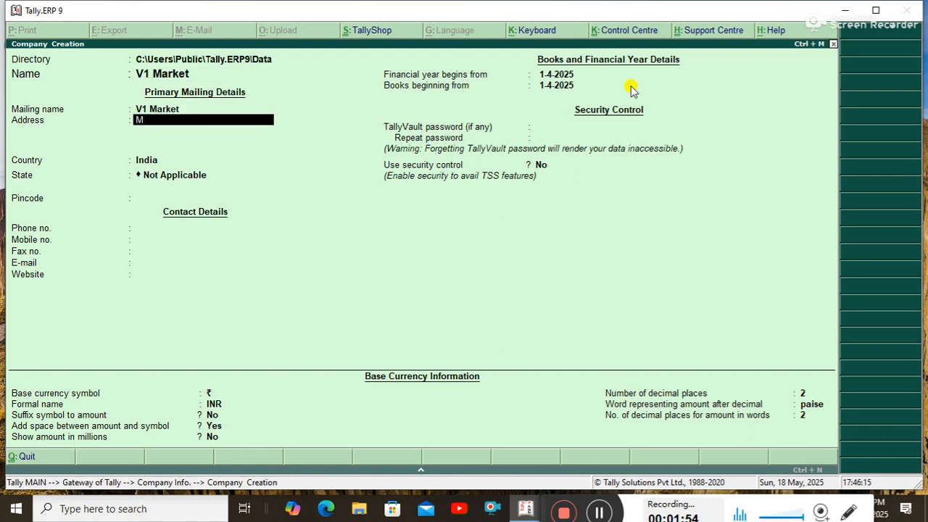
pyautogui.write('otihari')
pyautogui.press('Return')
# Keep the default values for V1 Market's remaining details and accept the company creation
pyautogui.press('Return')
pyautogui.press('Return')
pyautogui.press('Return')
pyautogui.press('Return')
pyautogui.press('Return')
pyautogui.press('Return')
pyautogui.press('Return')
pyautogui.press('Return')
pyautogui.press('Return')
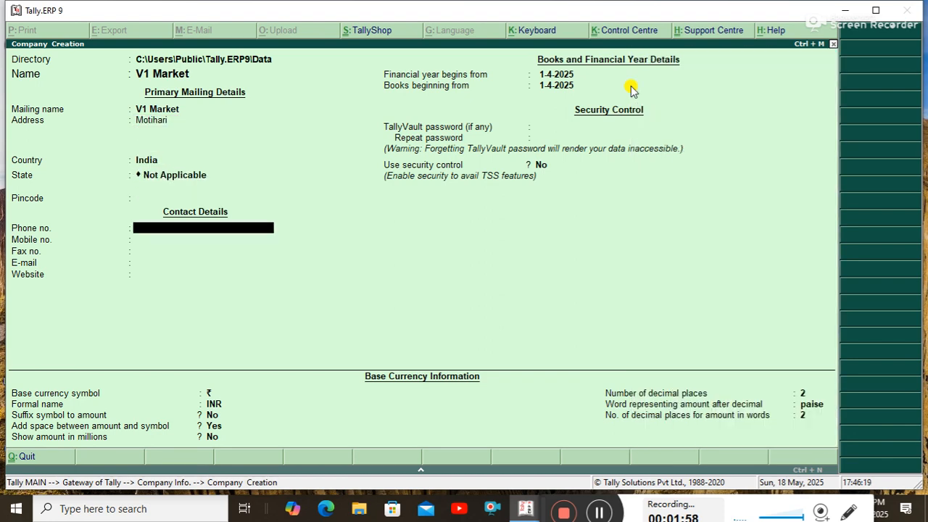
pyautogui.press('Return')
pyautogui.press('Return')
pyautogui.press('Return')
pyautogui.press('Return')
pyautogui.press('Return')
pyautogui.press('Return')
pyautogui.press('Return')
pyautogui.press('Return')
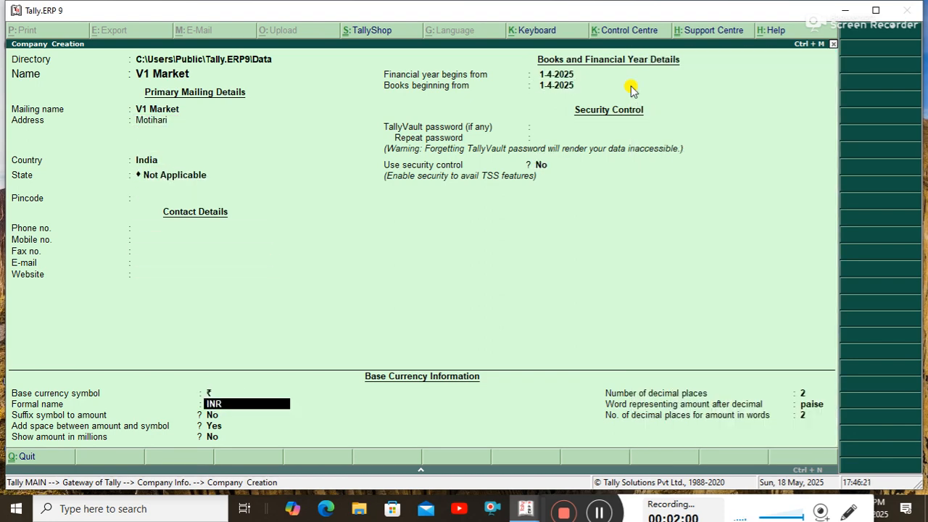
pyautogui.press('Return')
pyautogui.press('Return')
pyautogui.press('Return')
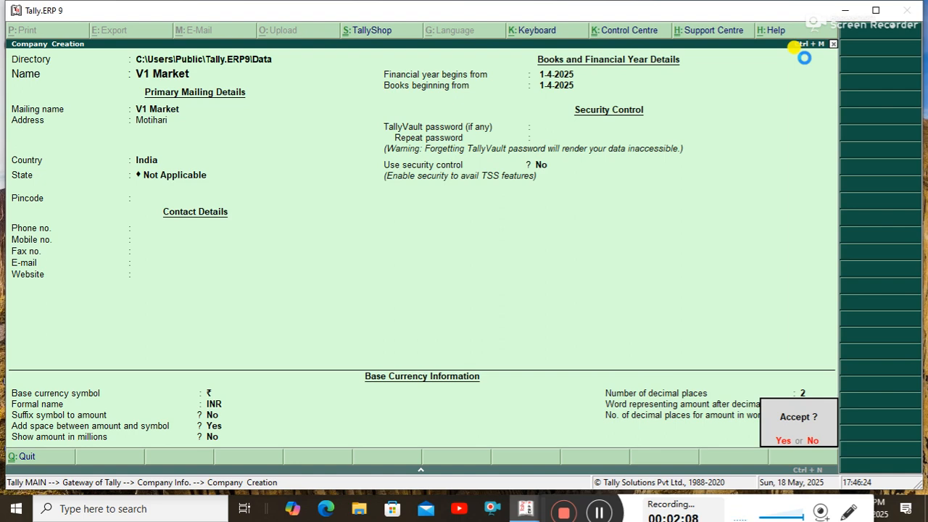
pyautogui.press('Return')
# Maximize the Tally window and fill in a new company named One India with the address Motihari
pyautogui.click(876, 10)
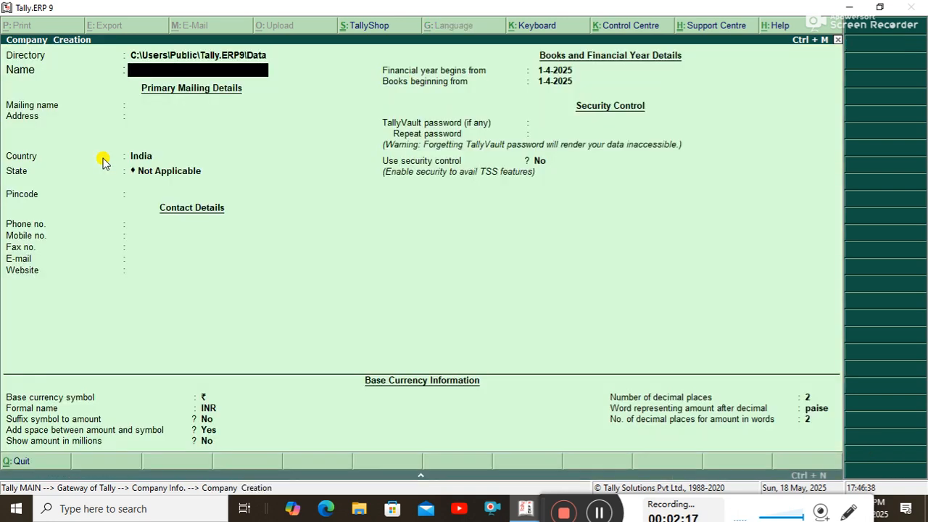
pyautogui.write('One')
pyautogui.write(' indi')
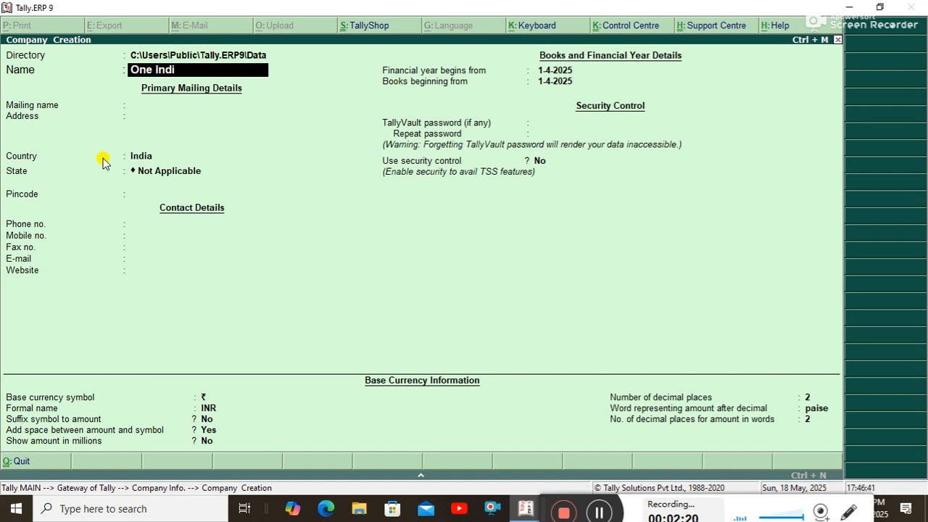
pyautogui.write('a')
pyautogui.press('Return')
pyautogui.press('Return')
pyautogui.write('M')
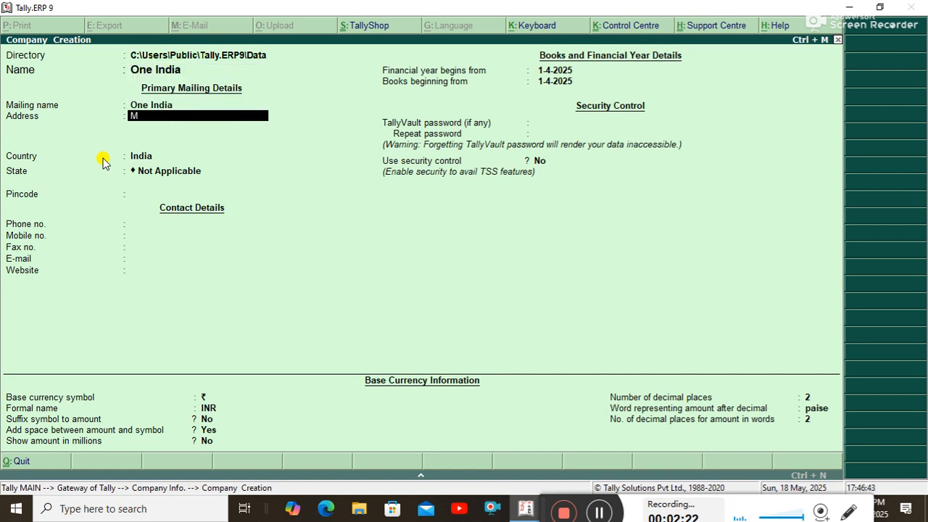
pyautogui.write('otihari')
pyautogui.press('Return')
# Set One India's state to Bihar, leave the remaining details at their defaults and save the company
pyautogui.press('Return')
pyautogui.press('Return')
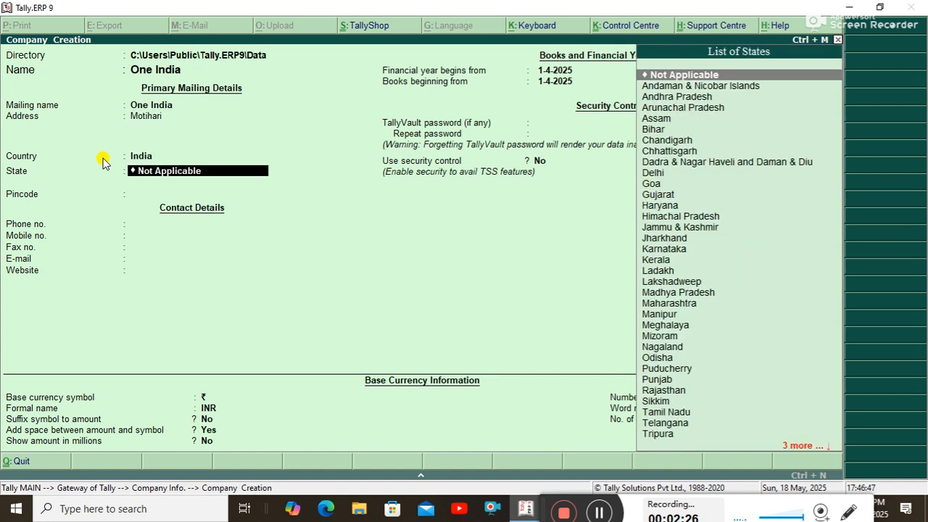
pyautogui.write('b')
pyautogui.press('Return')
pyautogui.press('Return')
pyautogui.press('Return')
pyautogui.press('Return')
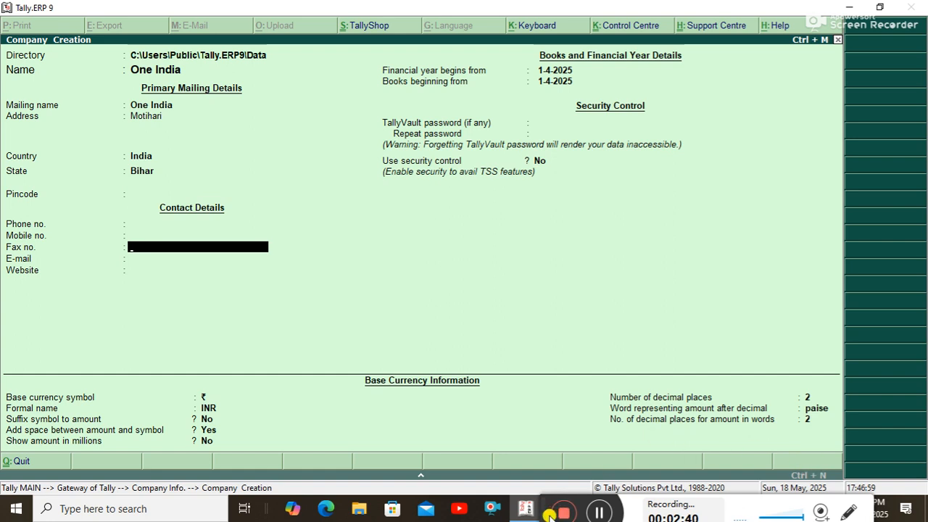
pyautogui.press('Escape')
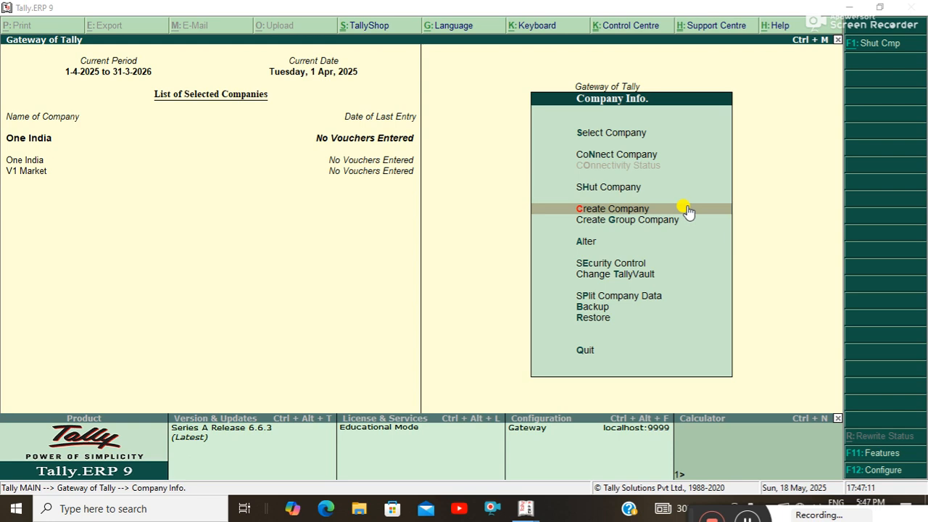
# Start creating another company named M1 Market, keep the same mailing name and enter the address Motihari
pyautogui.click(622, 209)
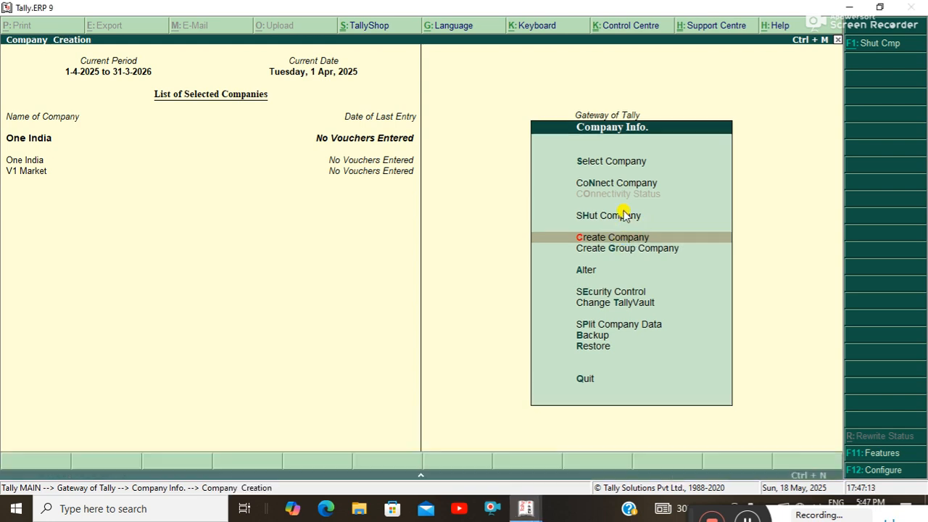
pyautogui.write('M')
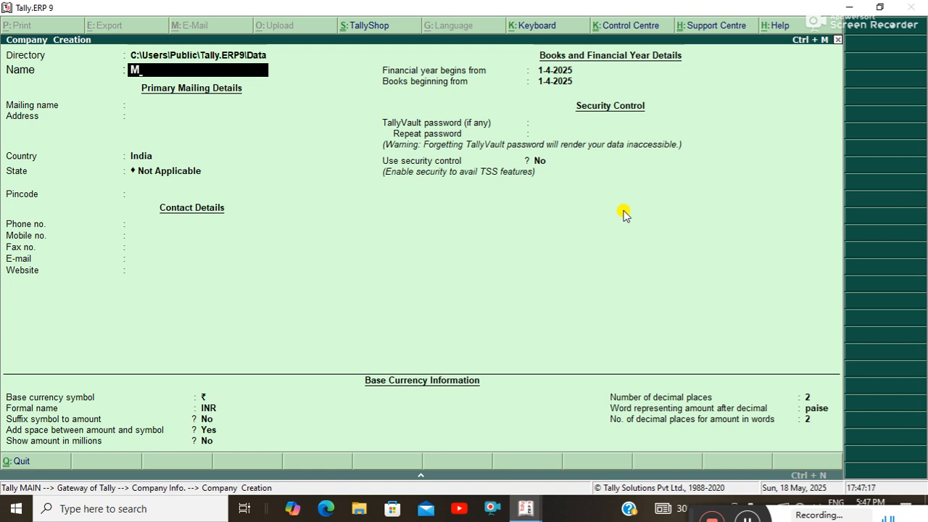
pyautogui.write('1 Market')
pyautogui.press('Return')
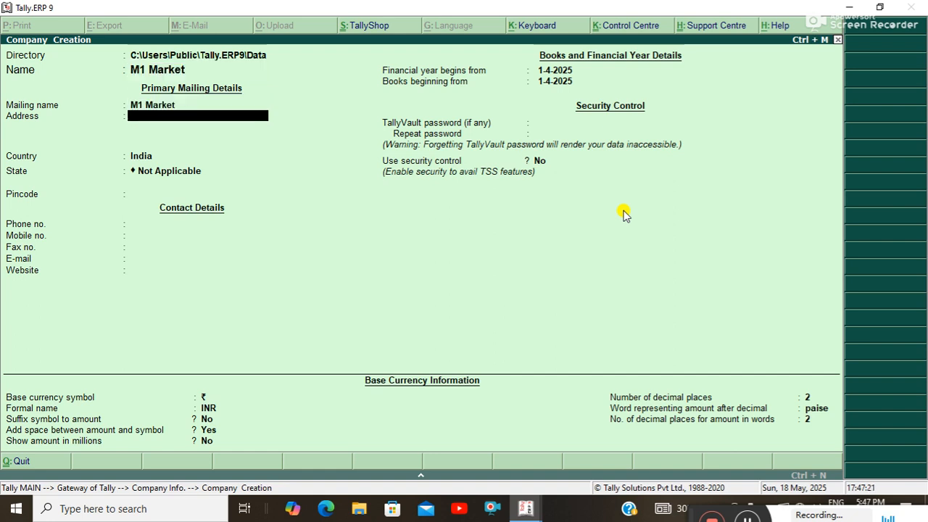
pyautogui.write('Motihari')
pyautogui.press('Return')
# Keep the default values for M1 Market's remaining details and accept the company creation
pyautogui.press('Return')
pyautogui.press('Return')
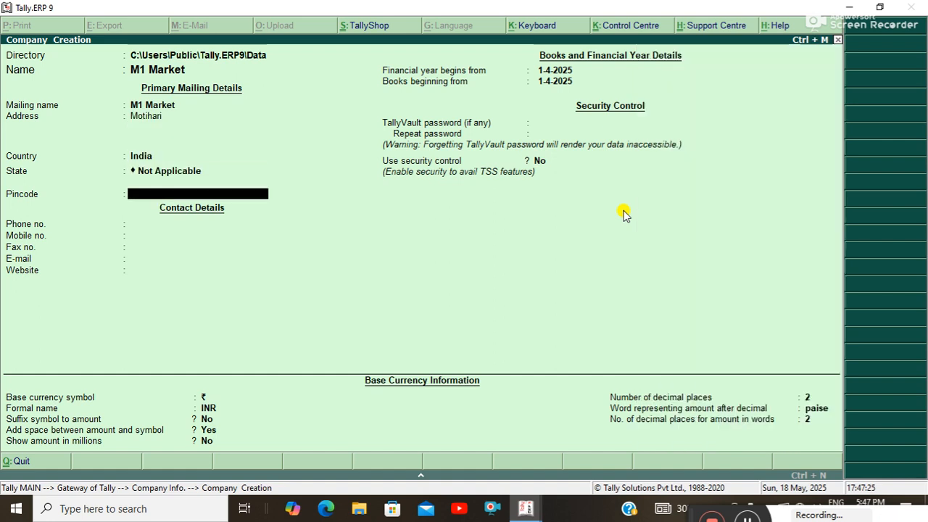
pyautogui.press('Return')
pyautogui.press('Return')
pyautogui.press('Return')
pyautogui.press('Return')
pyautogui.press('Return')
pyautogui.press('Return')
pyautogui.press('Return')
pyautogui.press('Return')
pyautogui.press('Return')
pyautogui.press('Return')
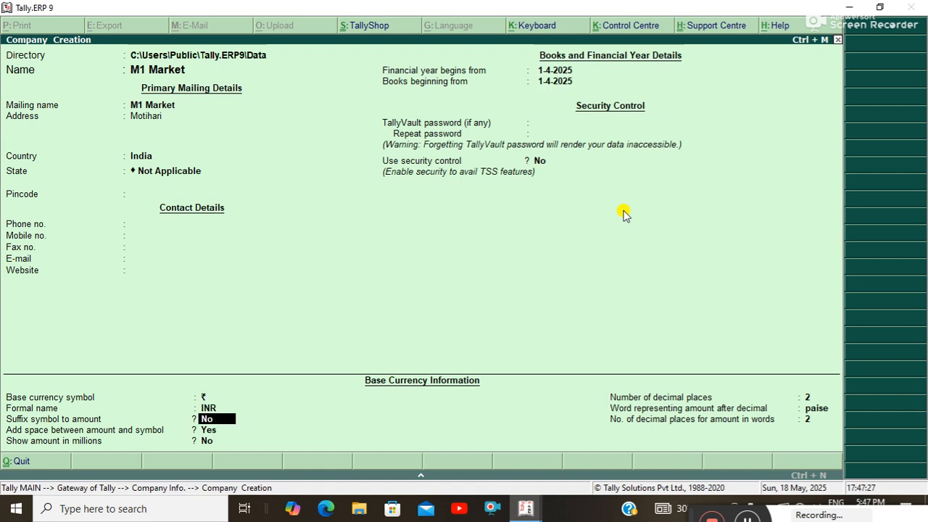
pyautogui.press('Return')
pyautogui.press('Return')
pyautogui.press('Return')
pyautogui.press('Return')
pyautogui.press('Return')
pyautogui.press('Return')
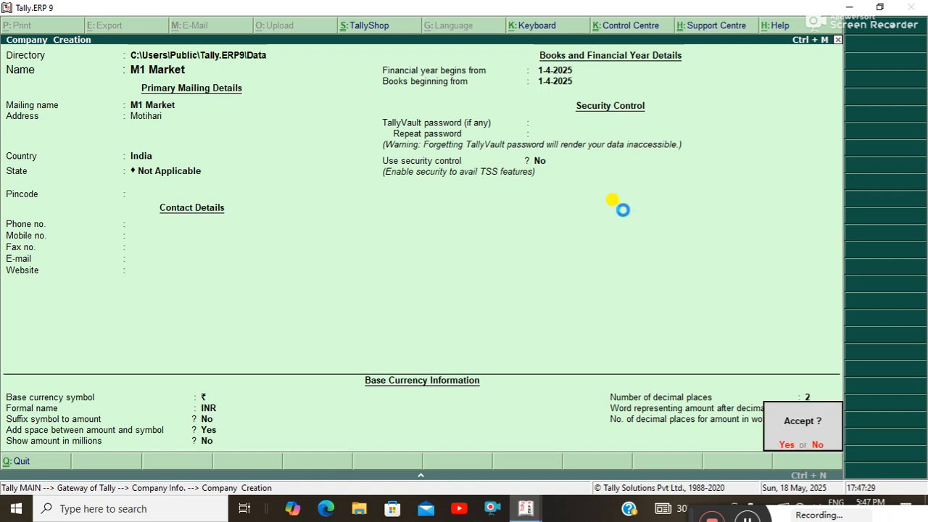
pyautogui.press('Return')
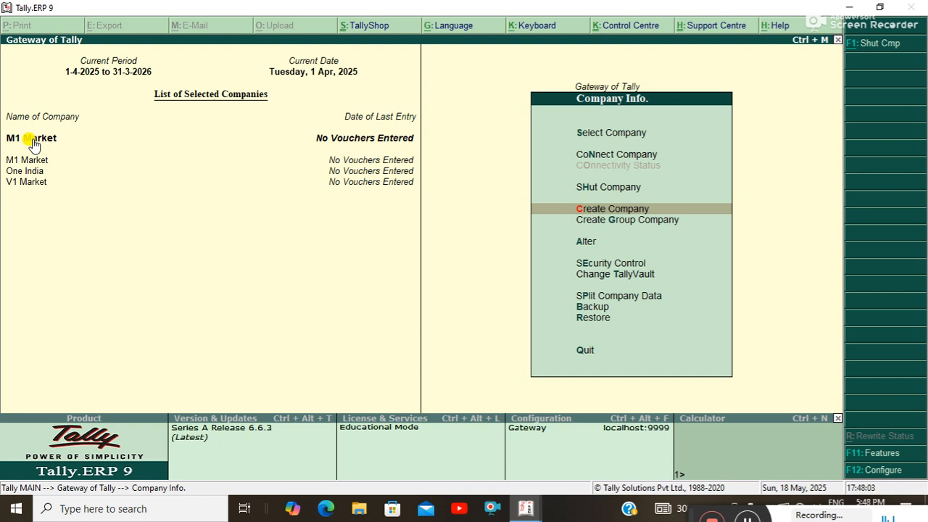
# Shut the open companies M1 Market, One India and V1 Market one after another
pyautogui.press('Up')
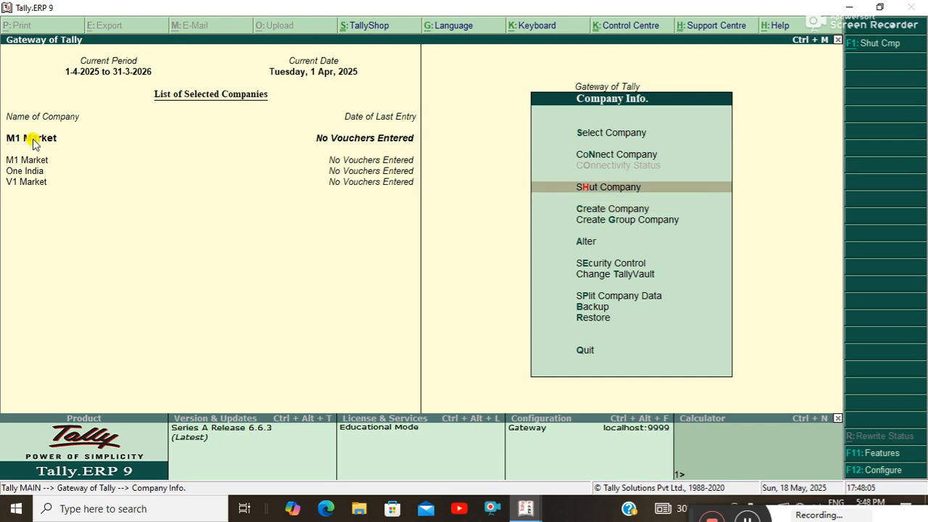
pyautogui.press('Return')
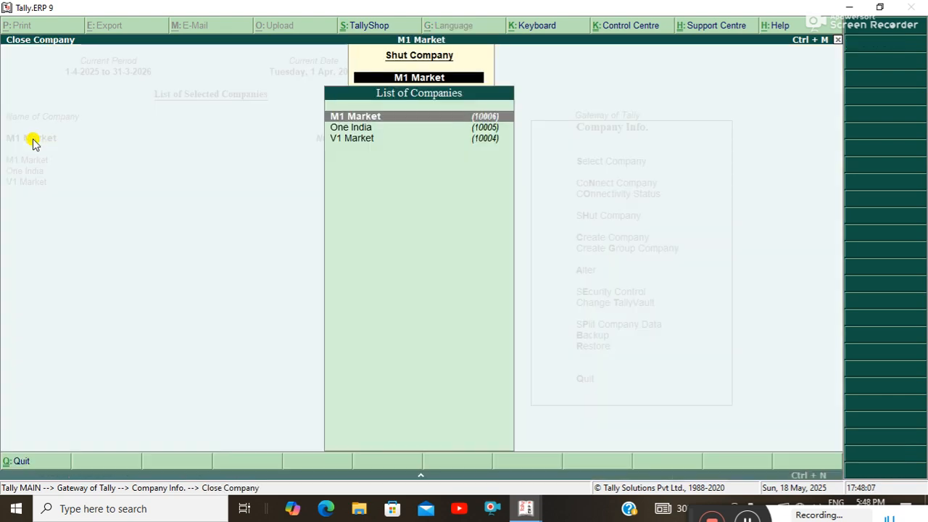
pyautogui.press('Return')
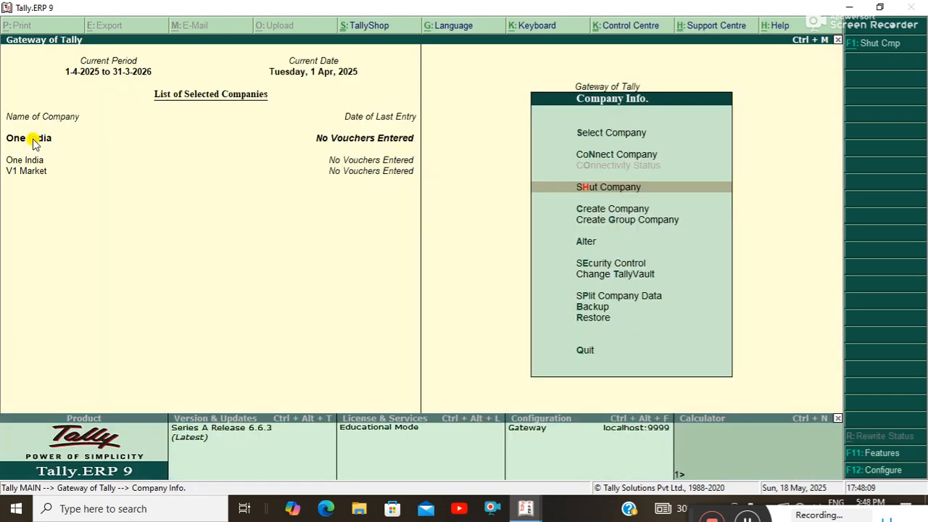
pyautogui.press('Return')
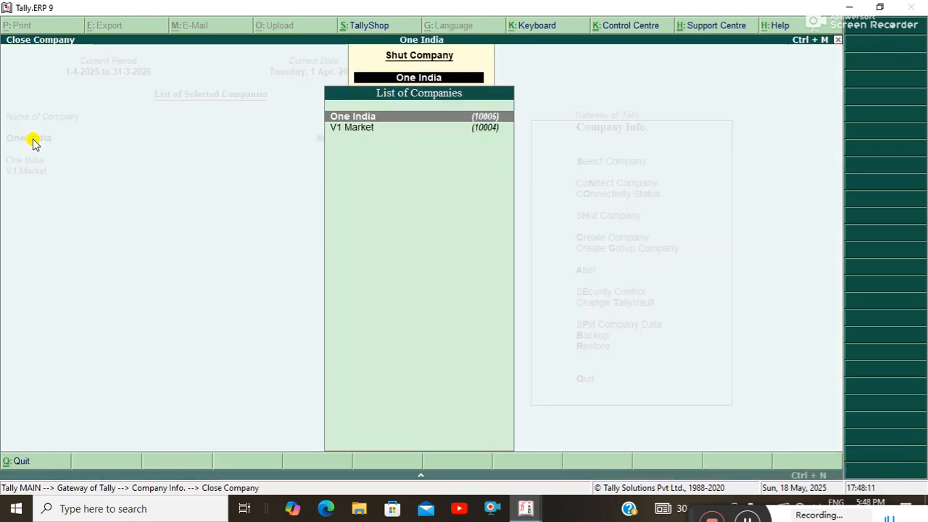
pyautogui.press('Return')
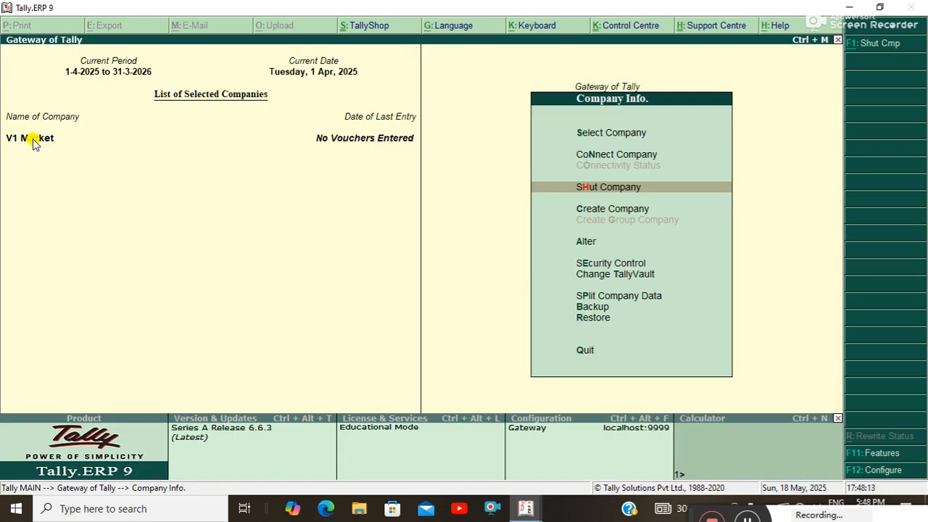
pyautogui.press('Return')
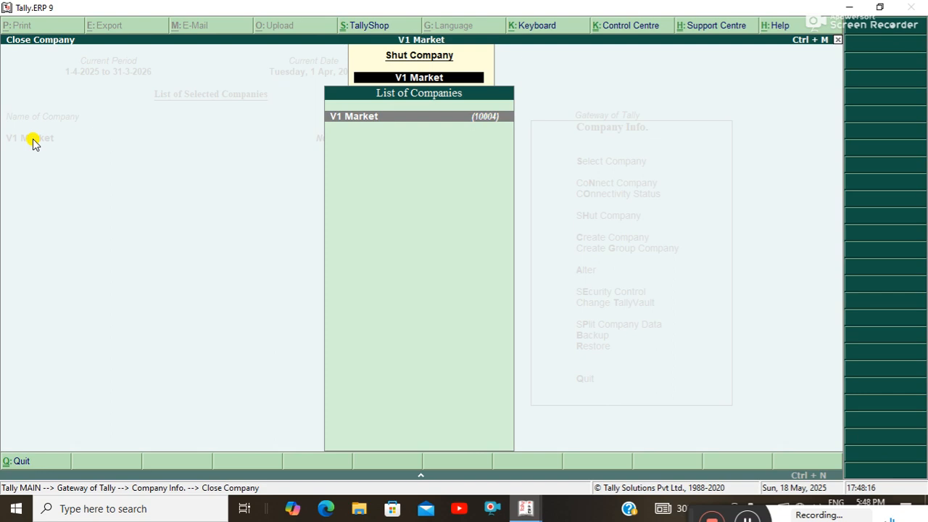
pyautogui.press('Return')
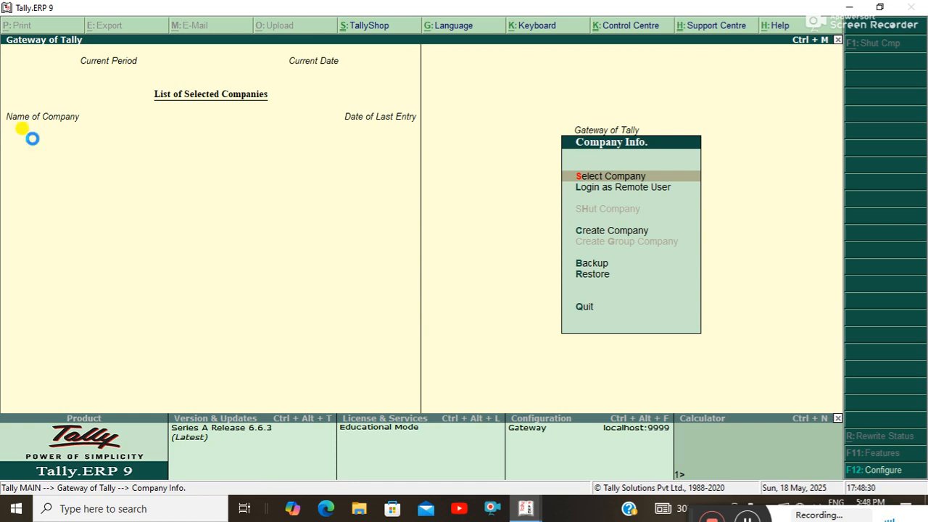
# Load the existing company VISSION INDIA PVT.LTD from the list of companies
pyautogui.press('Return')
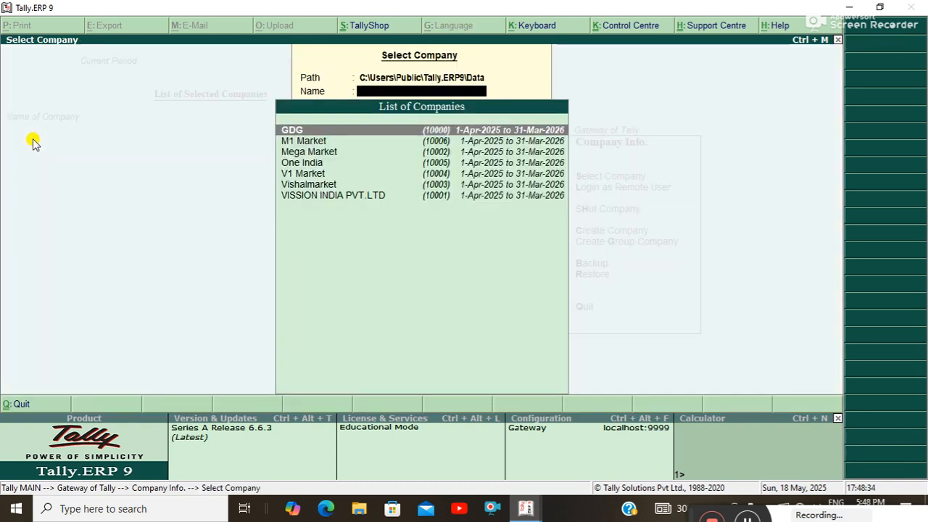
pyautogui.press('Down')
pyautogui.press('Down')
pyautogui.press('Down')
pyautogui.press('Down')
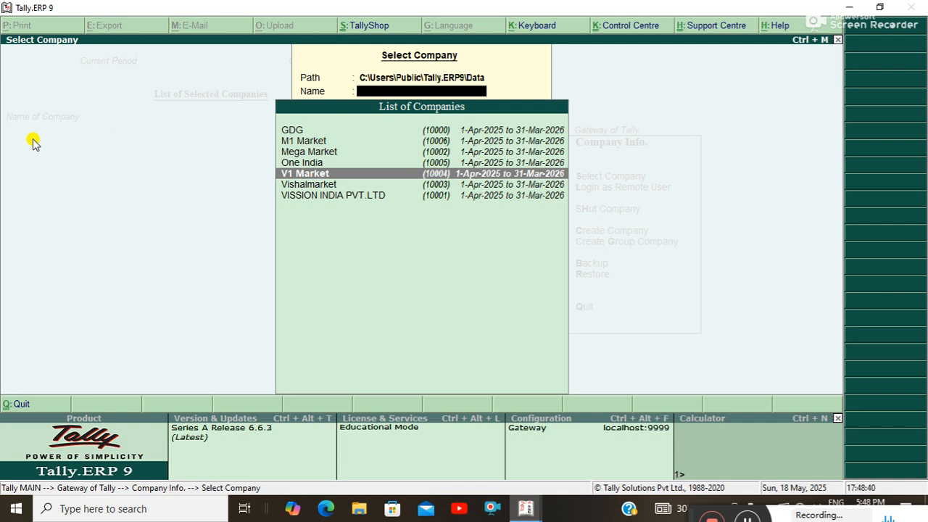
pyautogui.press('Down')
pyautogui.press('Down')
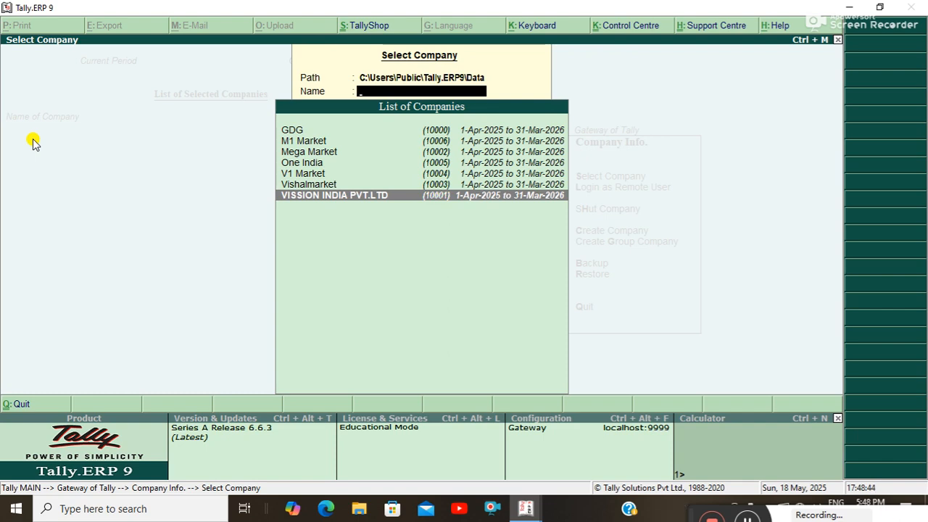
pyautogui.press('Return')
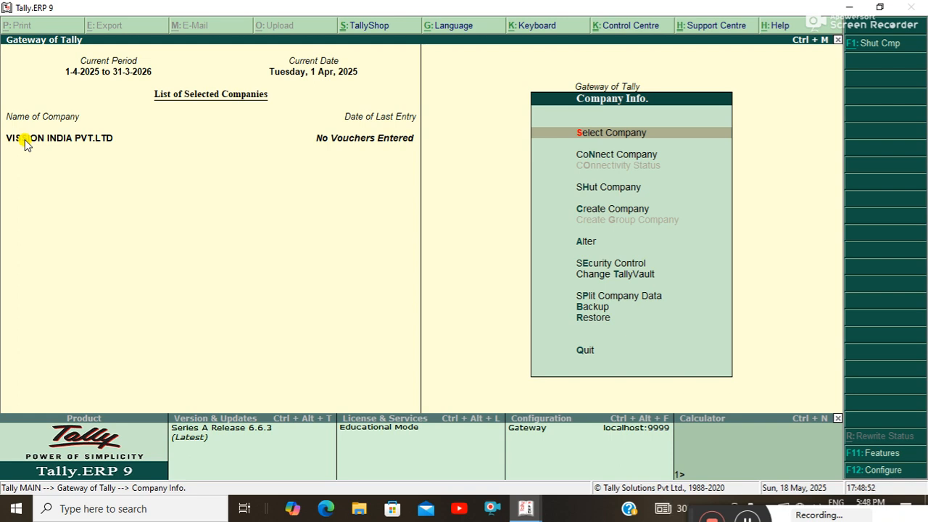
# Shut the loaded company VISSION INDIA PVT.LTD
pyautogui.press('Down')
pyautogui.press('Down')
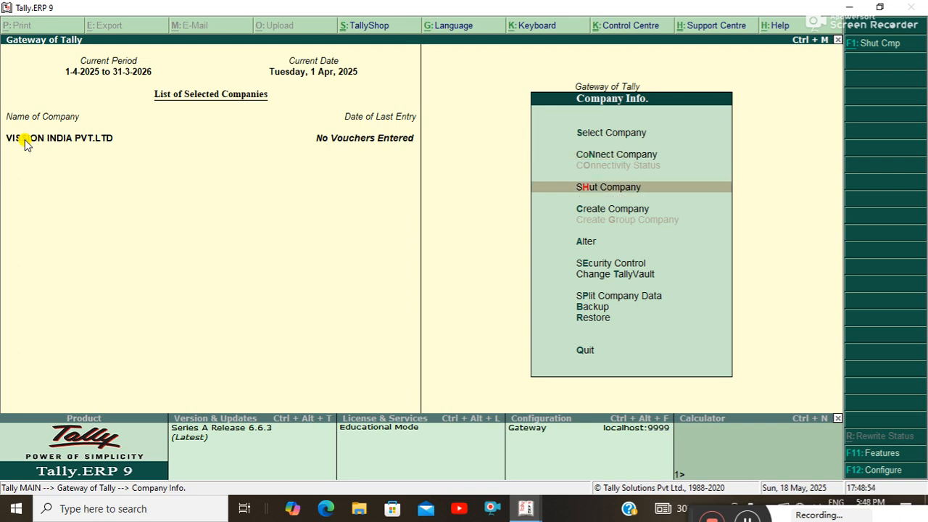
pyautogui.press('Down')
pyautogui.press('Up')
pyautogui.press('Return')
pyautogui.press('Return')
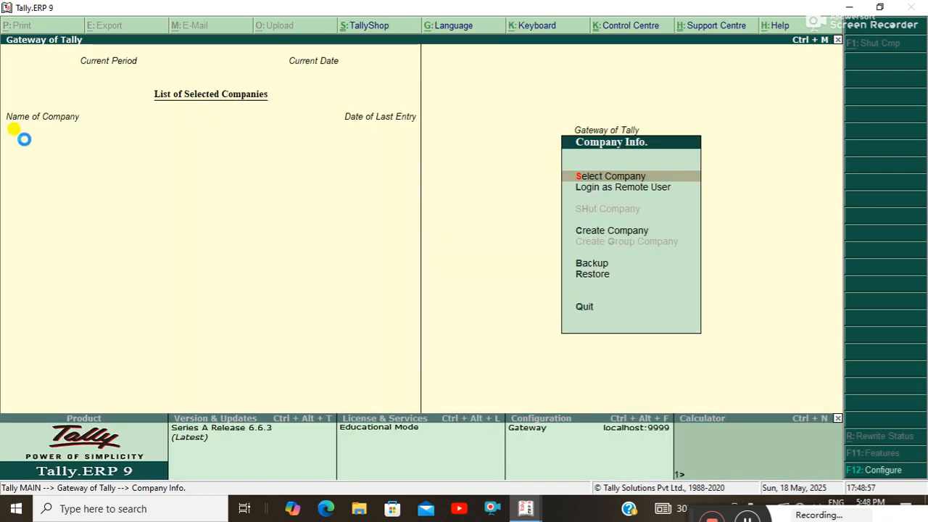
# Select VISSION INDIA PVT.LTD from the list of companies again to reload it
pyautogui.press('Return')
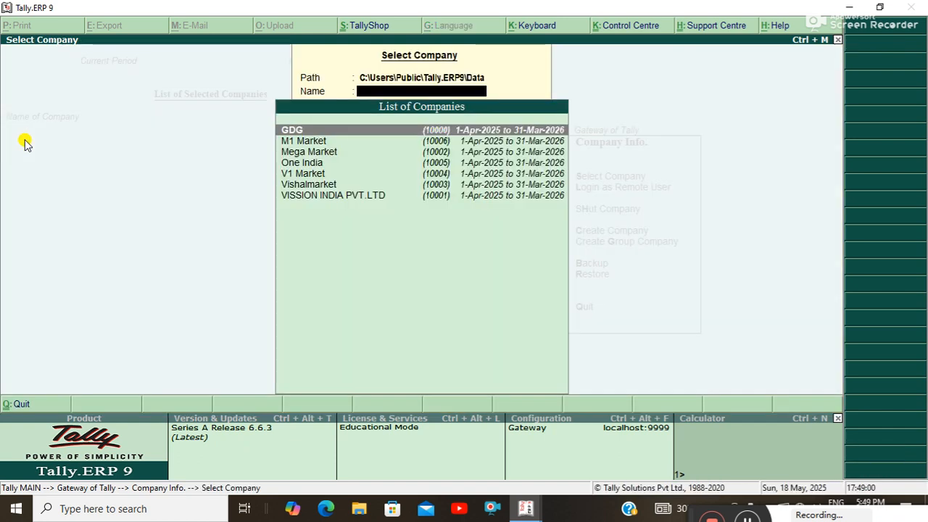
pyautogui.press('Down')
pyautogui.press('Down')
pyautogui.press('Down')
pyautogui.press('Down')
pyautogui.press('Down')
pyautogui.press('Down')
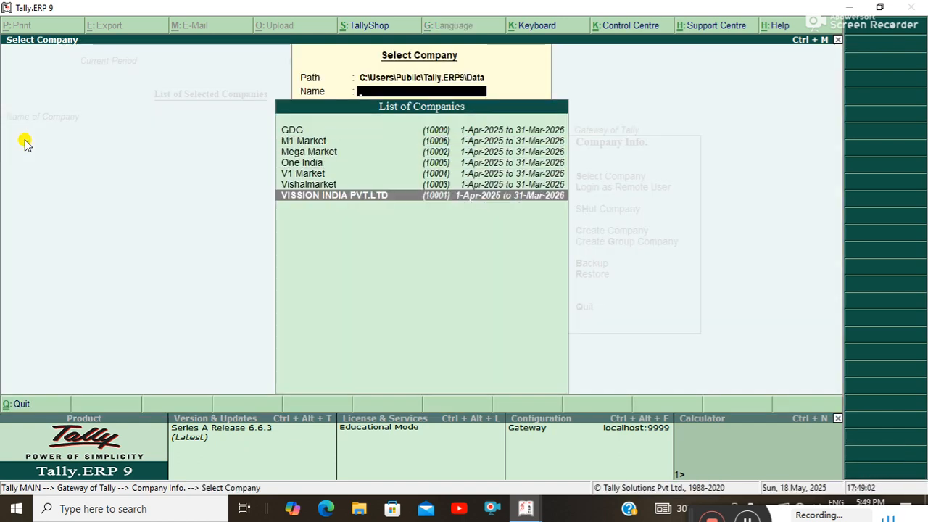
pyautogui.press('Return')
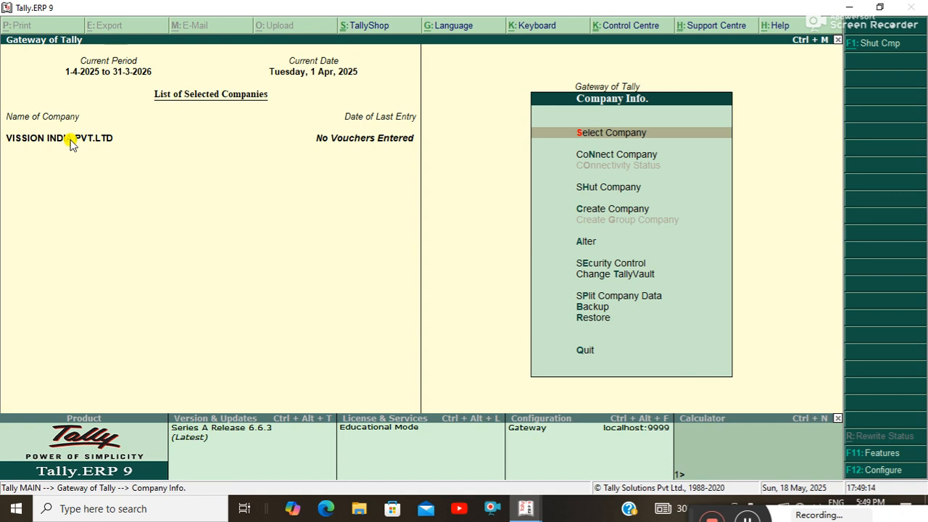
pyautogui.press('Down')
pyautogui.press('Down')
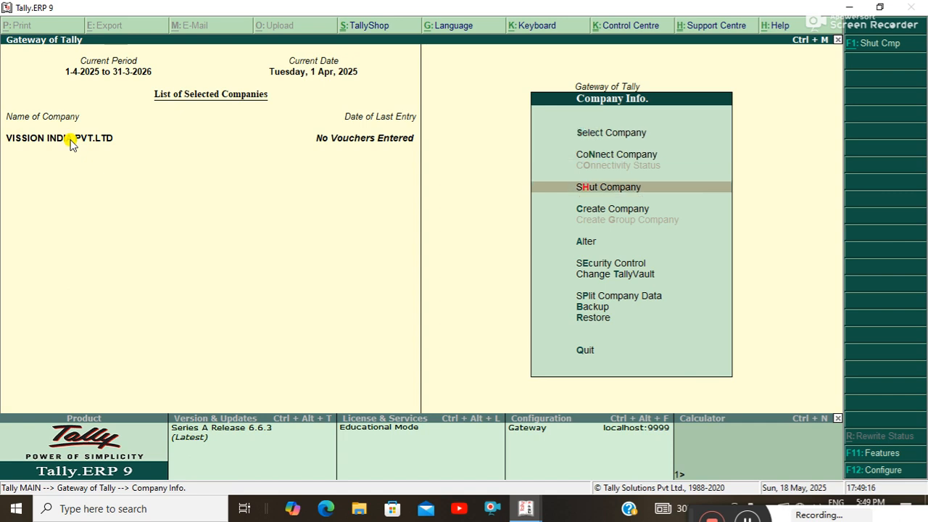
pyautogui.press('Down')
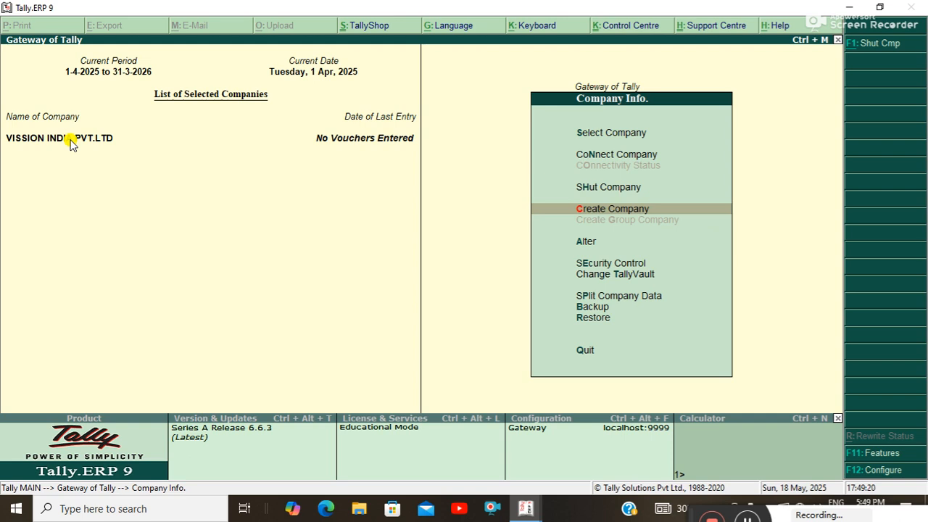
pyautogui.press('Up')
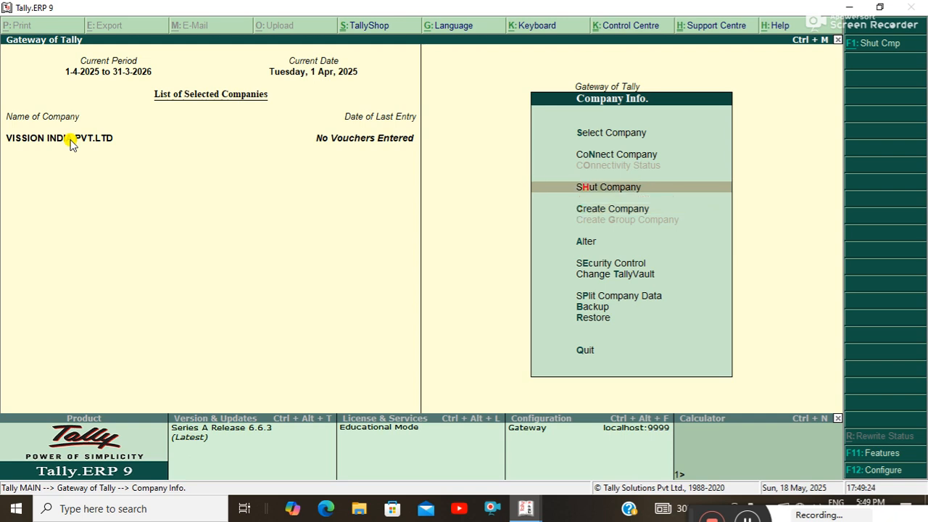
pyautogui.press('Up')
pyautogui.press('Up')
pyautogui.press('Up')
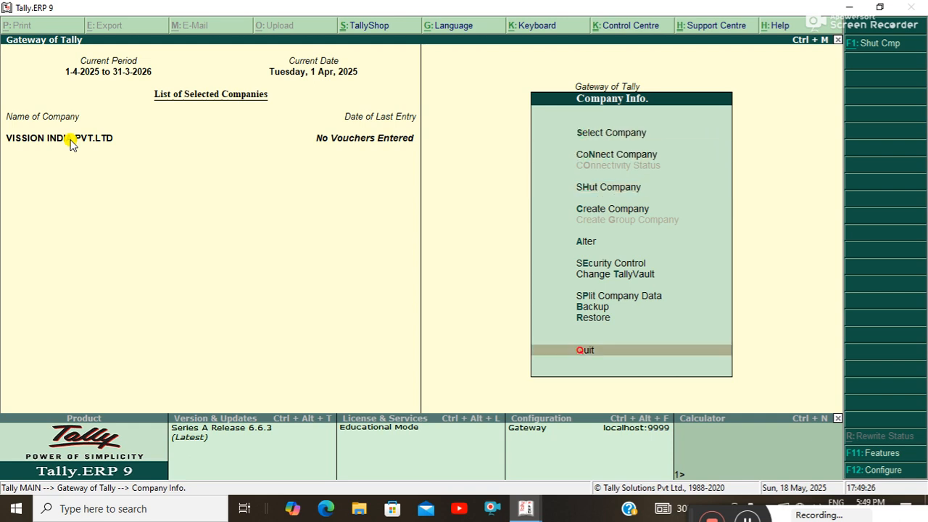
pyautogui.press('Down')
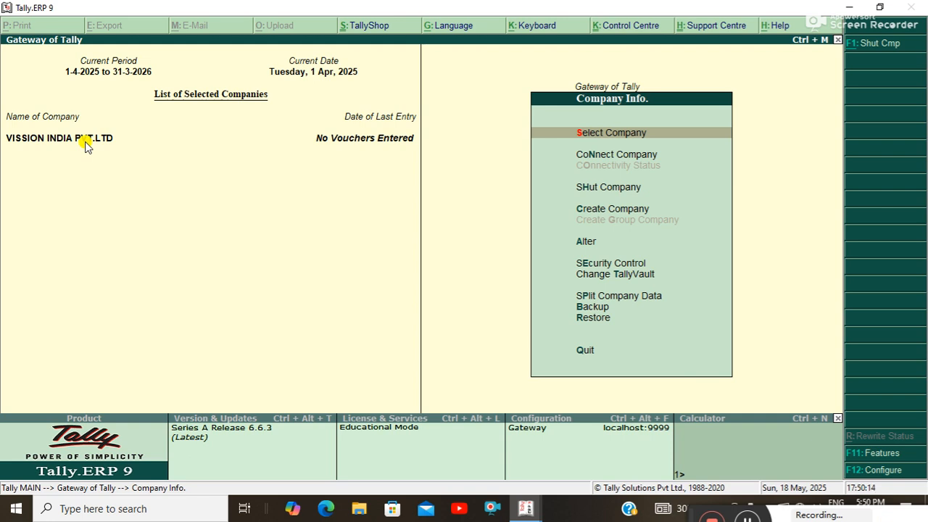
# Open VISSION INDIA PVT.LTD for alteration and set the first address line to Betiya
pyautogui.press('Down')
pyautogui.press('Down')
pyautogui.press('Down')
pyautogui.press('Down')
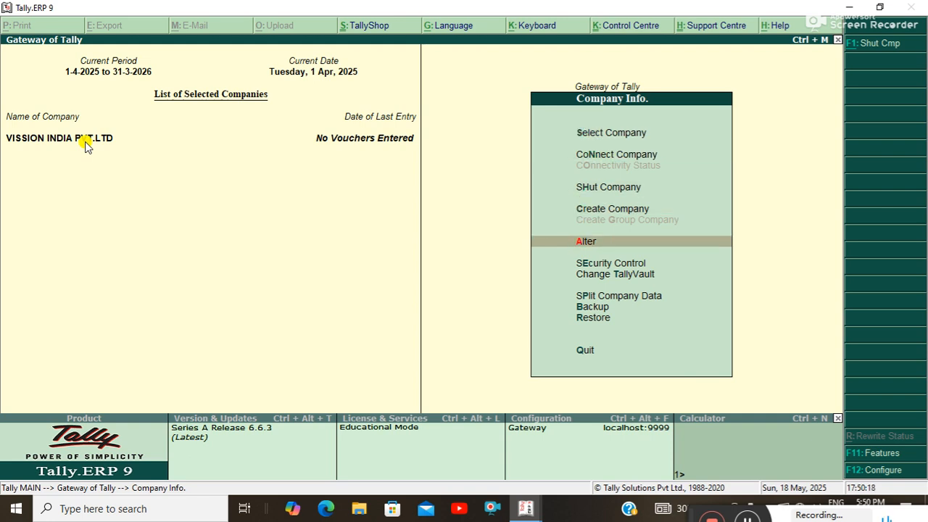
pyautogui.press('Return')
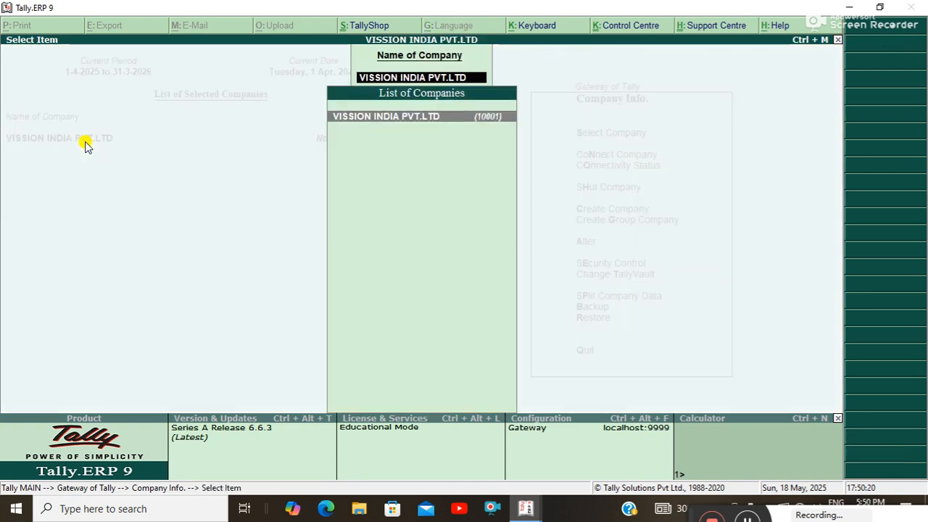
pyautogui.click(361, 121)
pyautogui.press('Return')
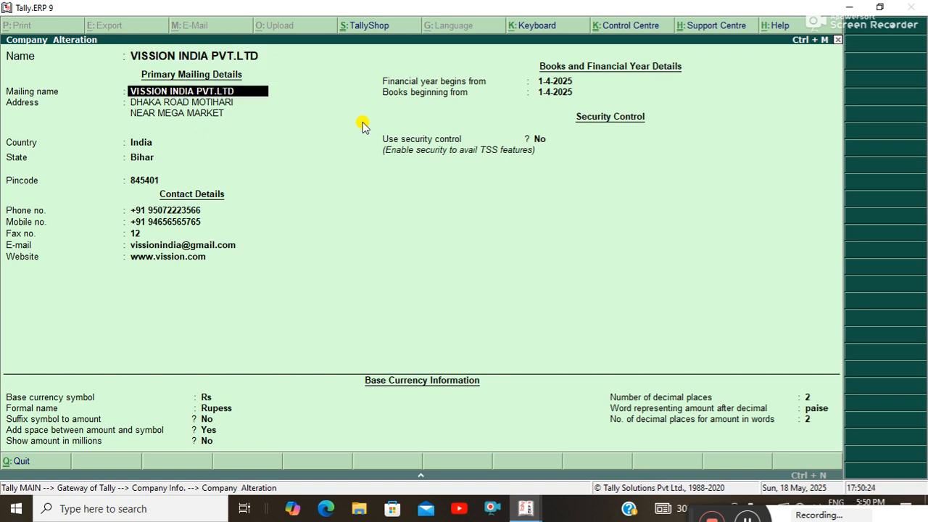
pyautogui.press('Return')
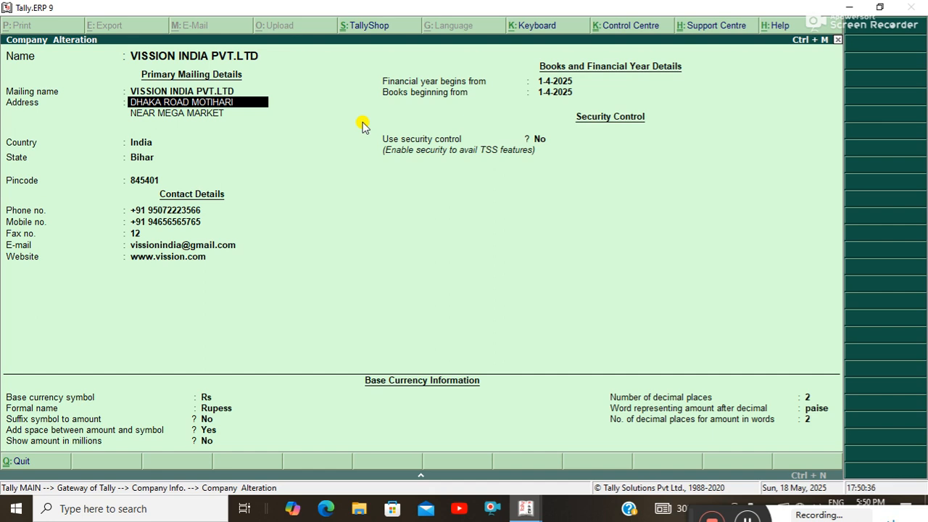
pyautogui.write('Bet')
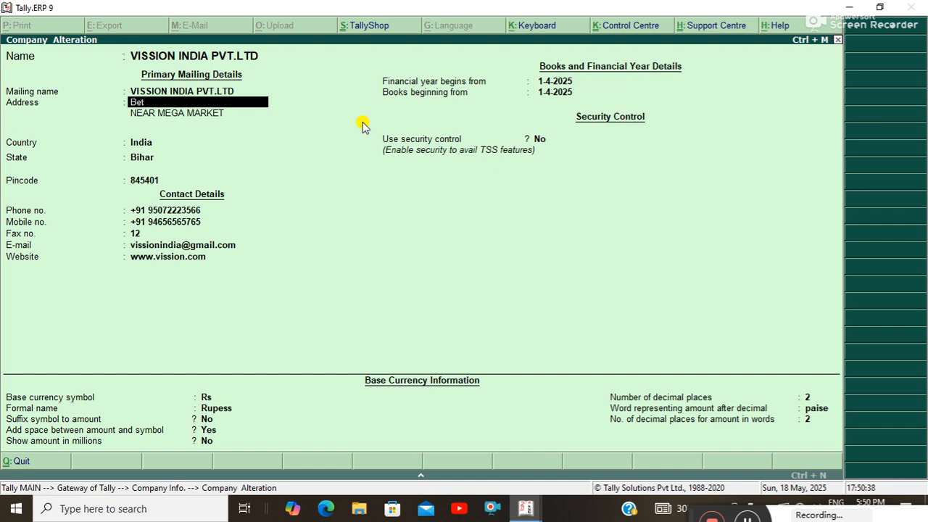
pyautogui.write('iya')
pyautogui.press('Return')
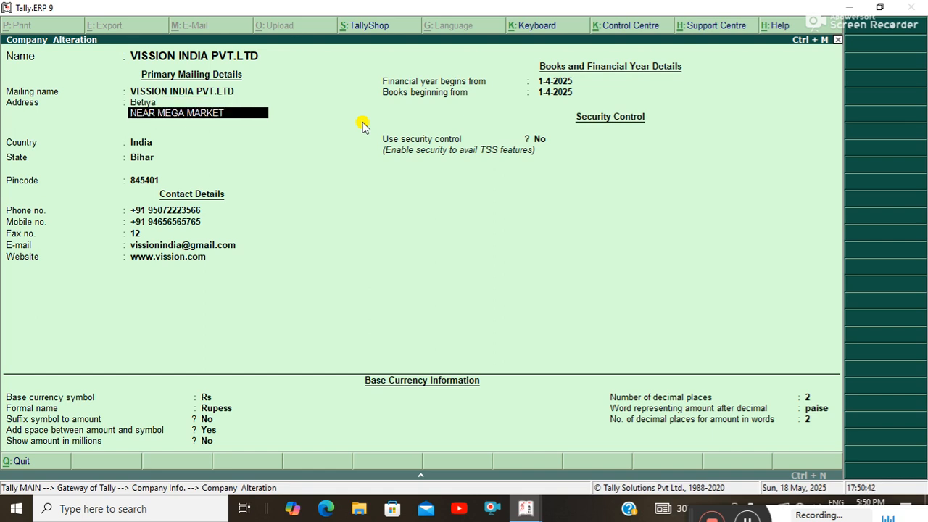
# Keep VISSION INDIA PVT.LTD's remaining details, accept the alteration and return to the company information menu
pyautogui.press('Return')
pyautogui.press('Return')
pyautogui.press('Return')
pyautogui.press('Return')
pyautogui.press('Return')
pyautogui.press('Return')
pyautogui.press('Return')
pyautogui.press('Return')
pyautogui.press('Return')
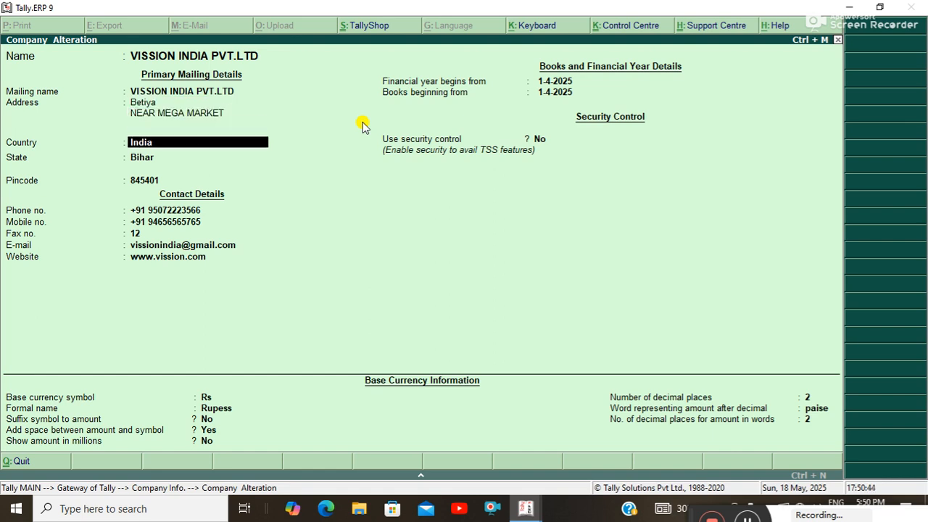
pyautogui.press('Return')
pyautogui.press('Return')
pyautogui.press('Return')
pyautogui.press('Return')
pyautogui.press('Return')
pyautogui.press('Return')
pyautogui.press('Return')
pyautogui.press('Return')
pyautogui.press('Return')
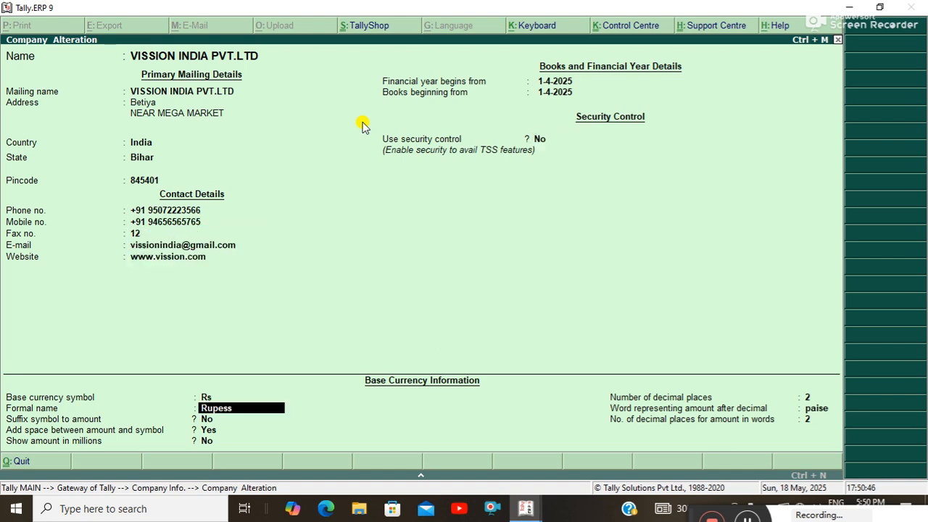
pyautogui.press('Return')
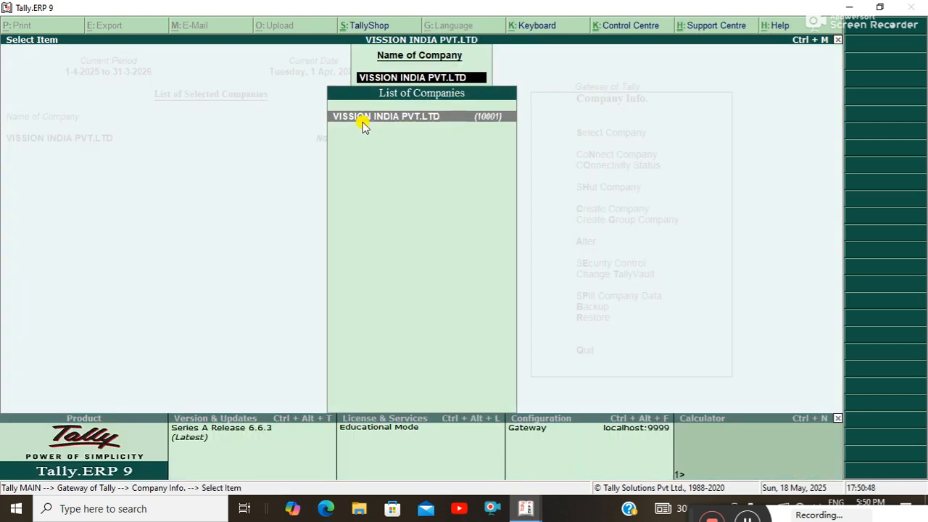
pyautogui.press('Escape')
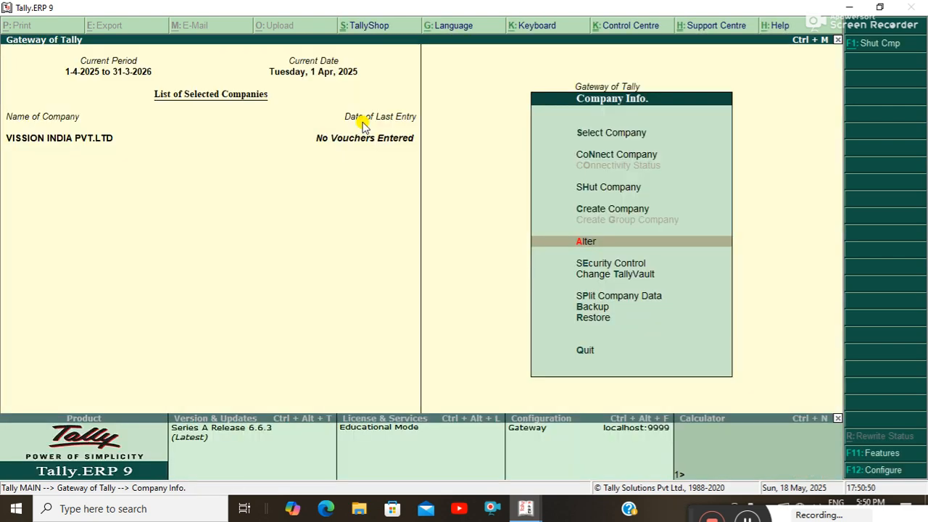
# Reopen VISSION INDIA PVT.LTD's alteration details to check the address, and leave without changing anything
pyautogui.press('Return')
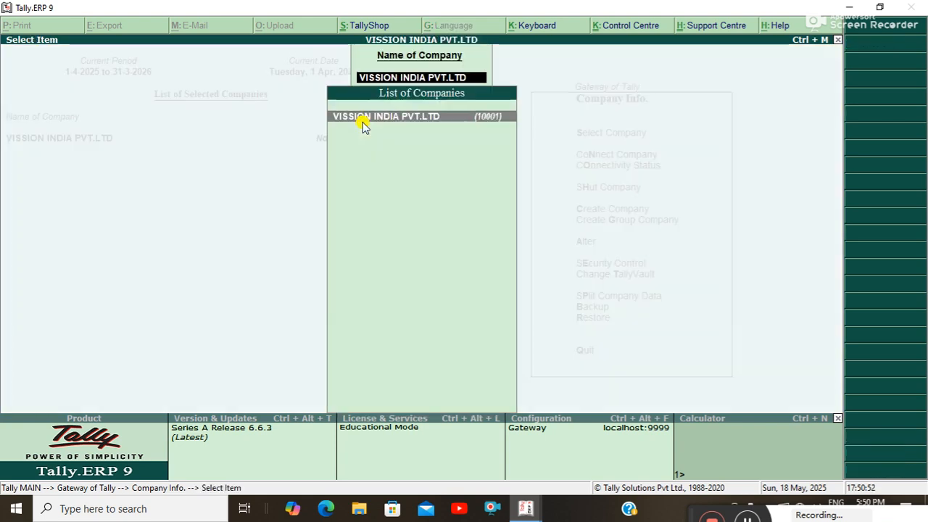
pyautogui.press('Return')
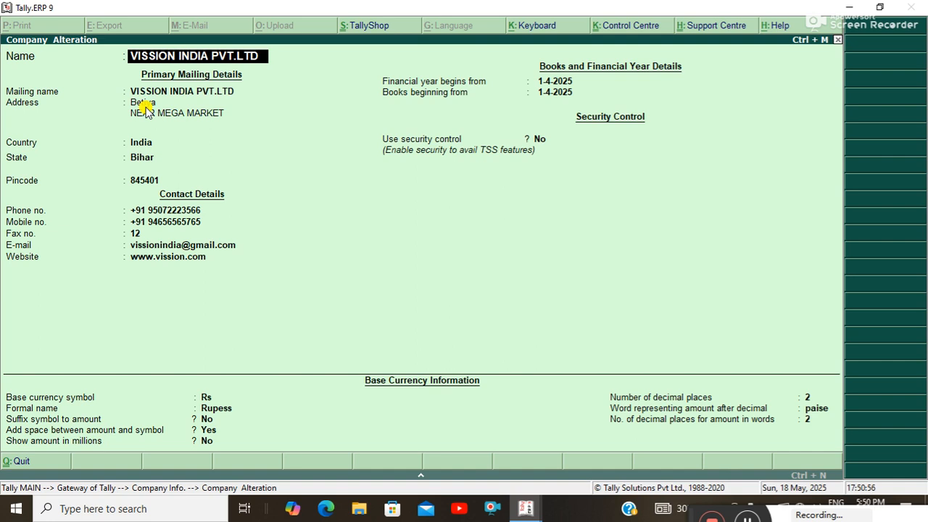
pyautogui.press('Escape')
pyautogui.press('Return')
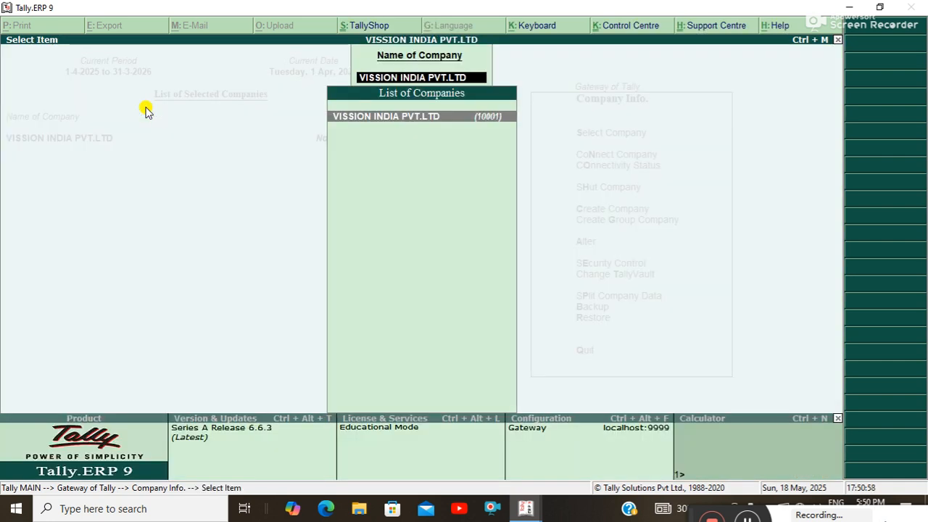
pyautogui.press('Escape')
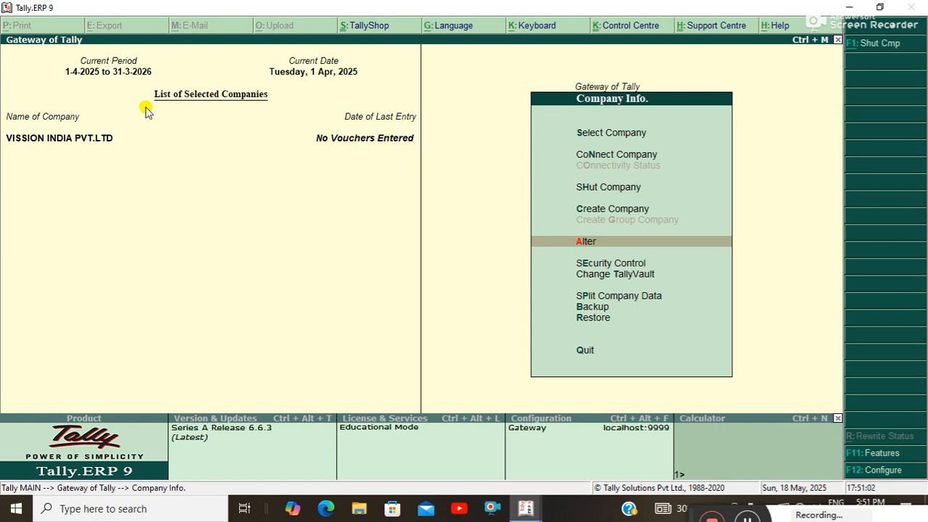
# Shut VISSION INDIA PVT.LTD after the alteration
pyautogui.press('Up')
pyautogui.press('Up')
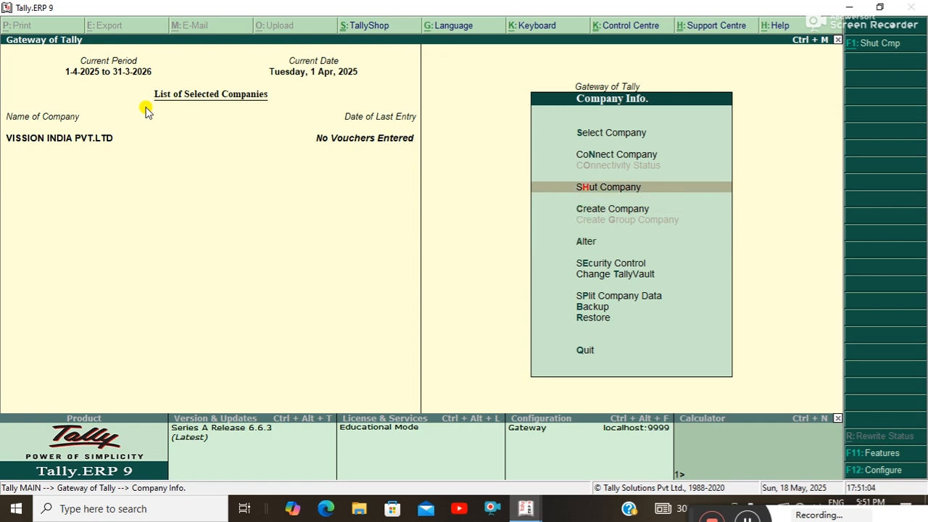
pyautogui.press('Return')
pyautogui.press('Return')
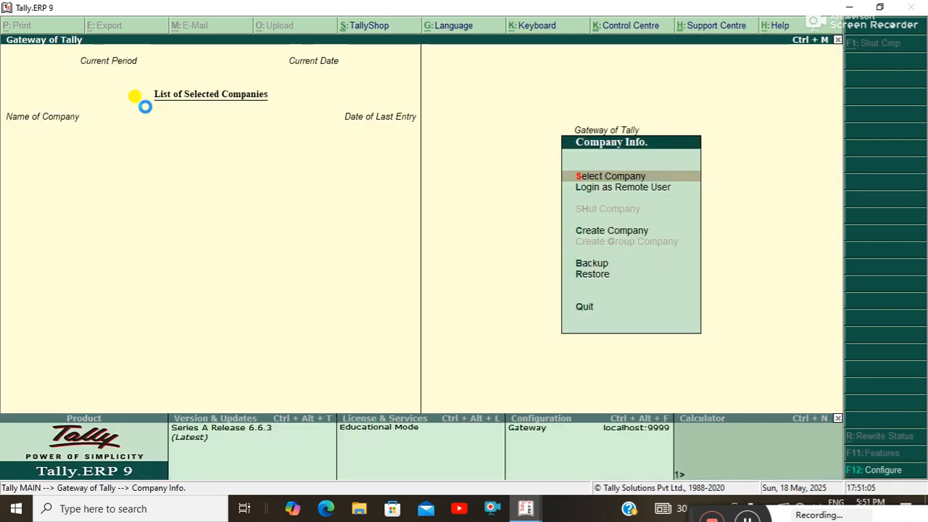
pyautogui.press('Return')
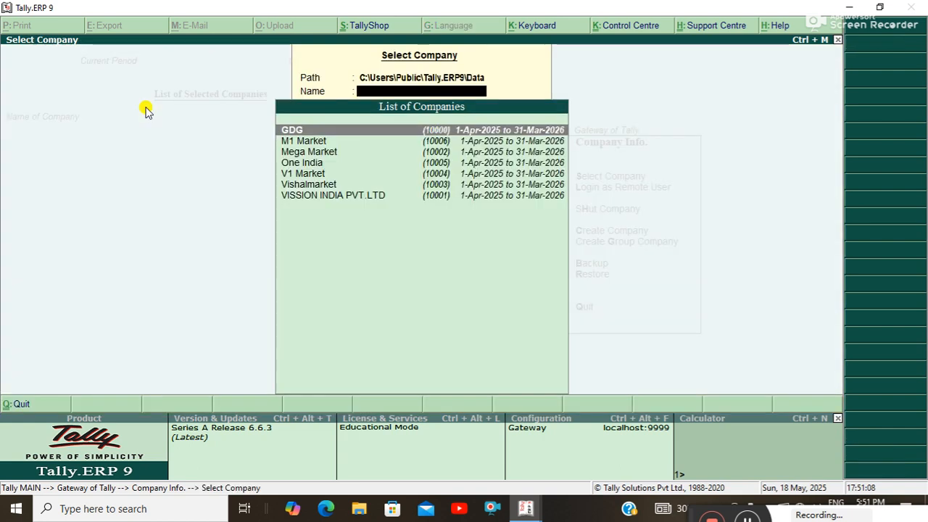
pyautogui.click(295, 145)
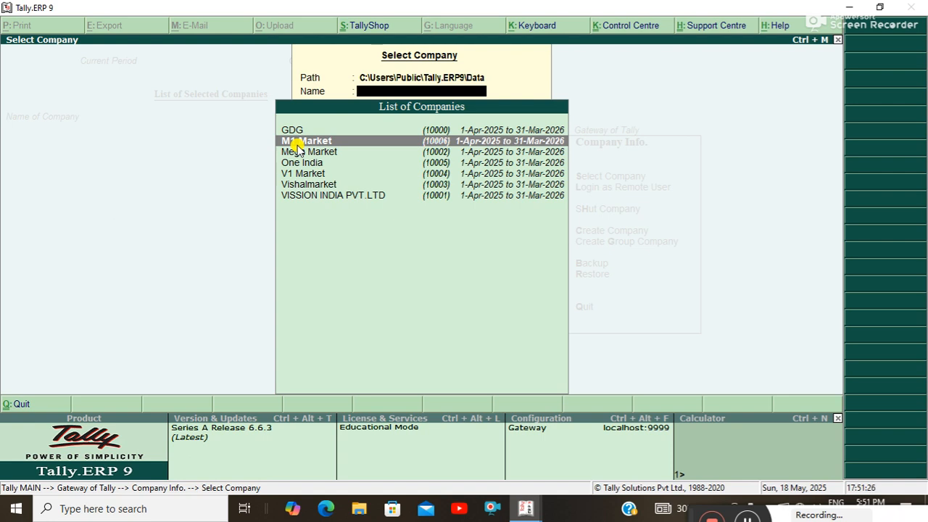
pyautogui.press('Escape')
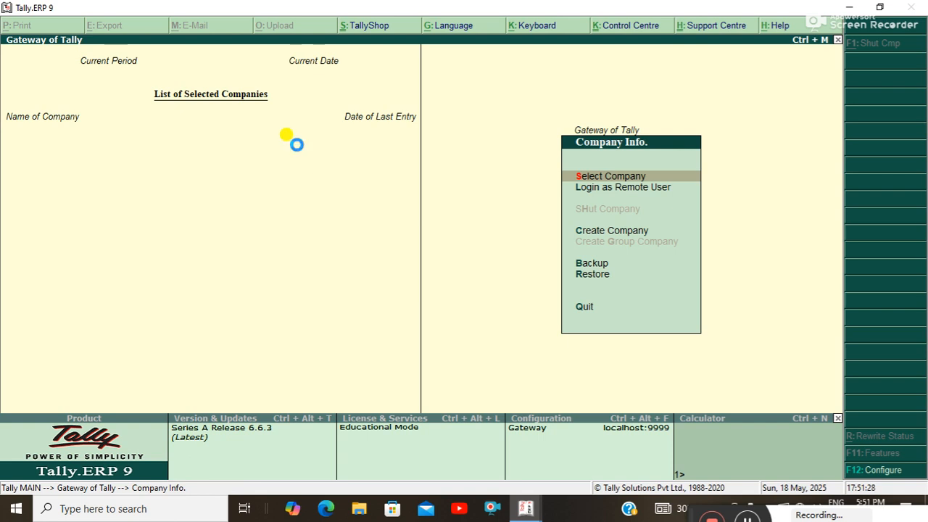
# Load the M1 Market company from the list of companies
pyautogui.press('Return')
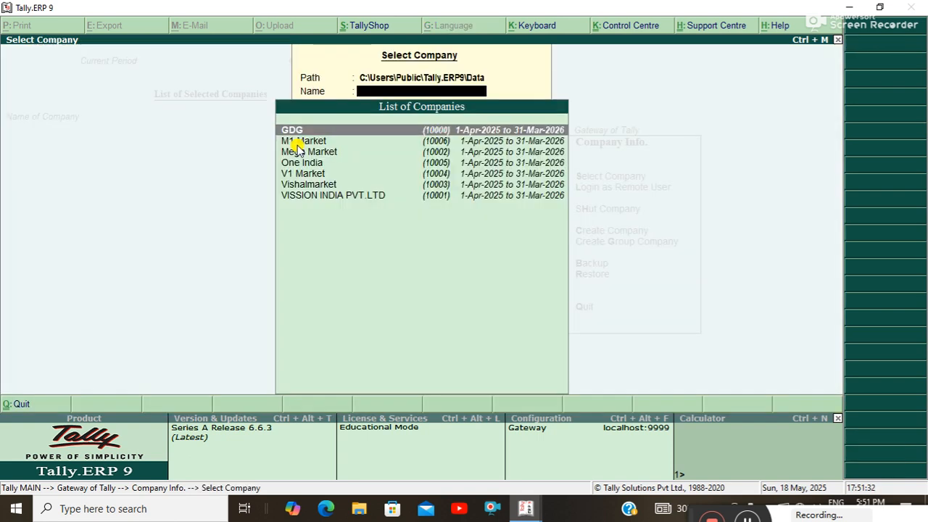
pyautogui.press('Down')
pyautogui.press('Down')
pyautogui.press('Up')
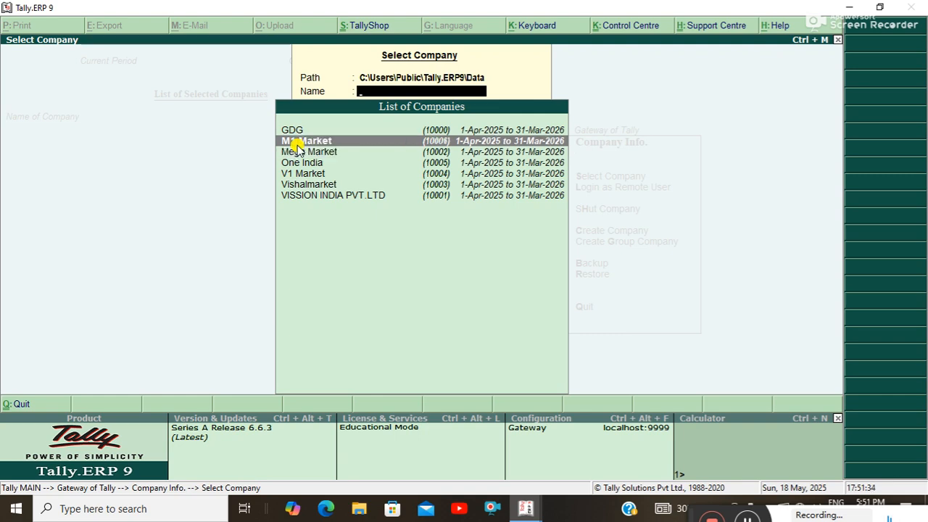
pyautogui.press('Return')
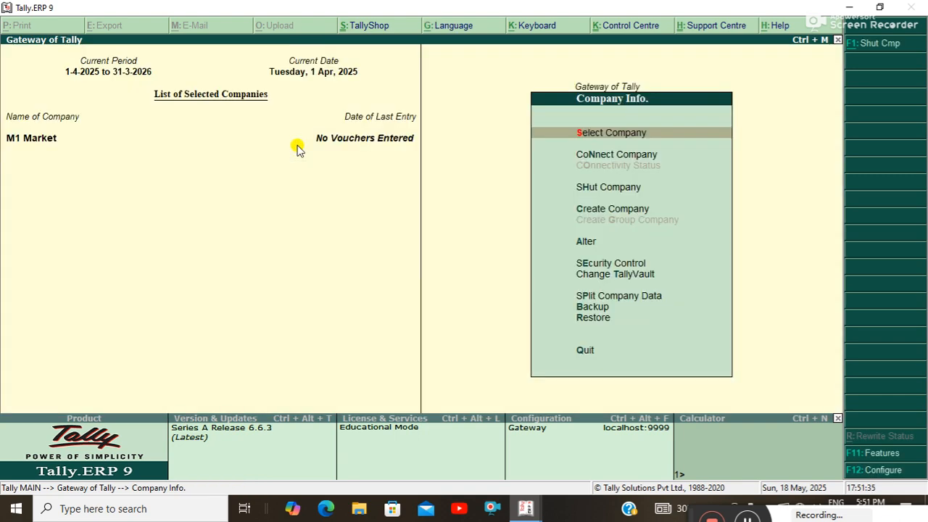
# Open M1 Market for alteration and delete the company, confirming both prompts
pyautogui.press('Down')
pyautogui.press('Down')
pyautogui.press('Down')
pyautogui.press('Down')
pyautogui.press('Down')
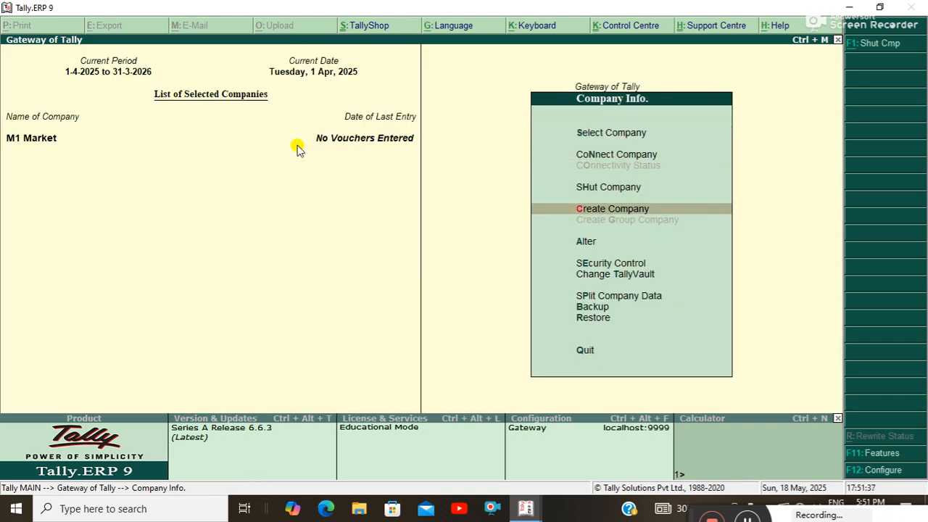
pyautogui.press('Up')
pyautogui.press('Return')
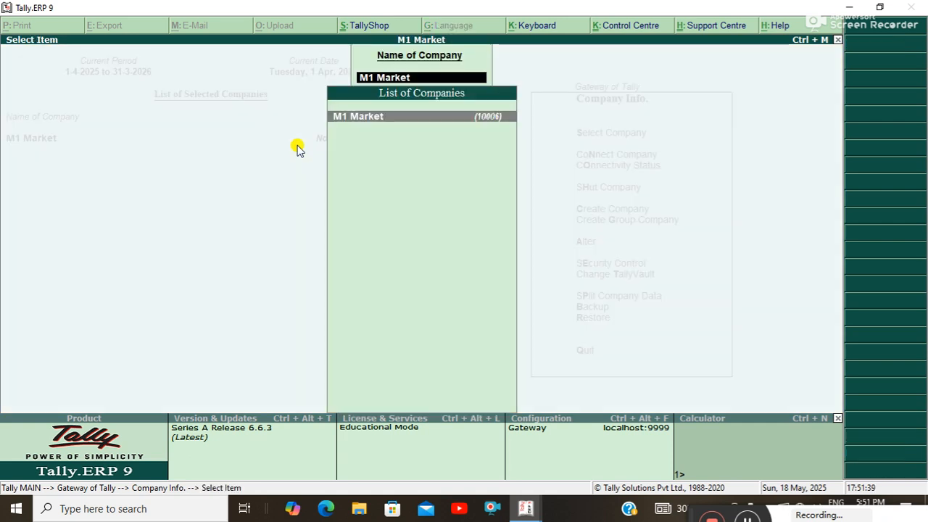
pyautogui.press('Return')
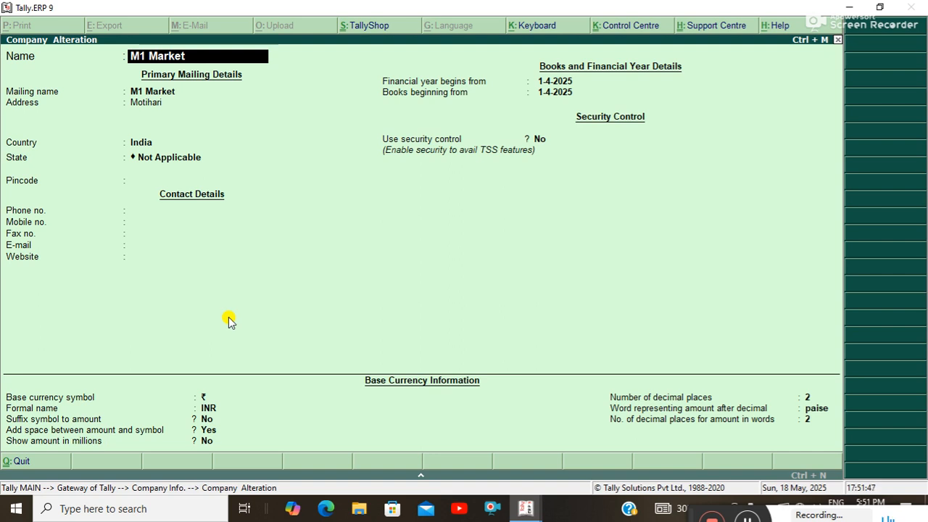
pyautogui.hotkey('alt', 'd')
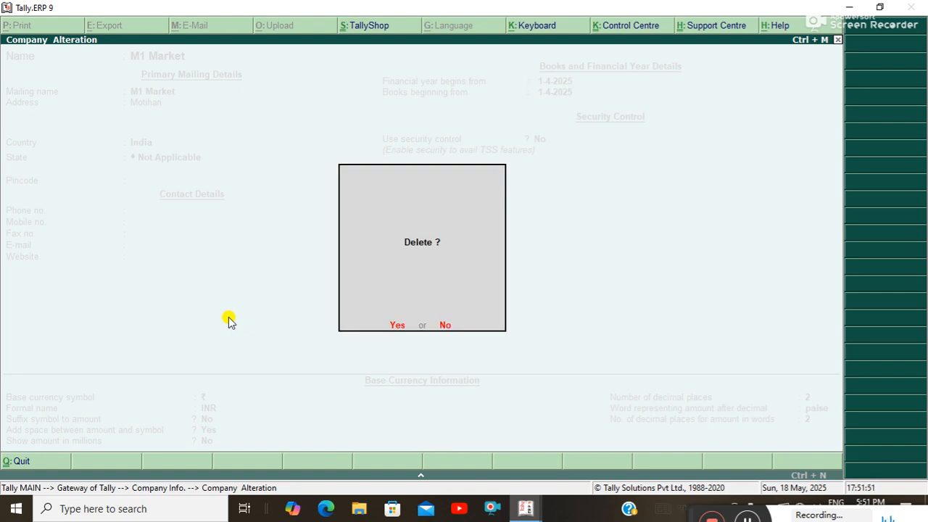
pyautogui.press('y')
pyautogui.press('y')
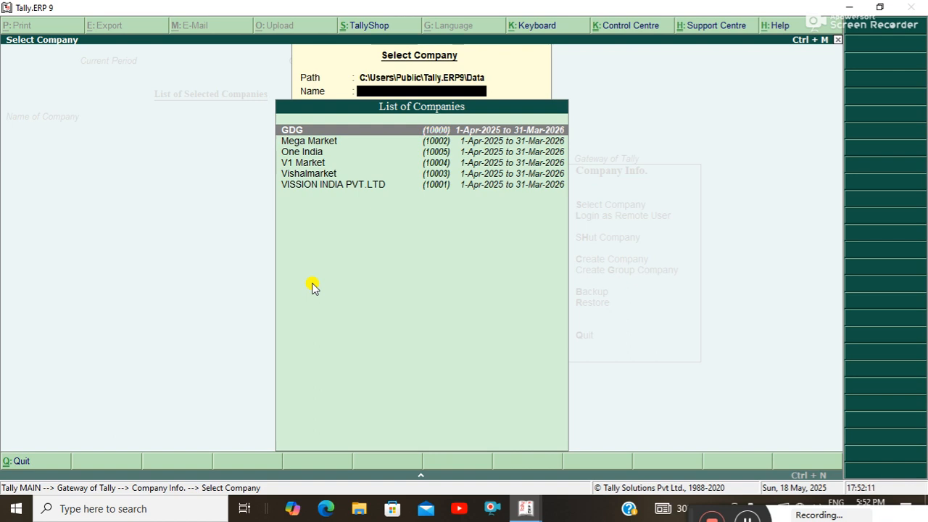
# Load the V1 Market company from the list of companies
pyautogui.press('Down')
pyautogui.press('Down')
pyautogui.press('Down')
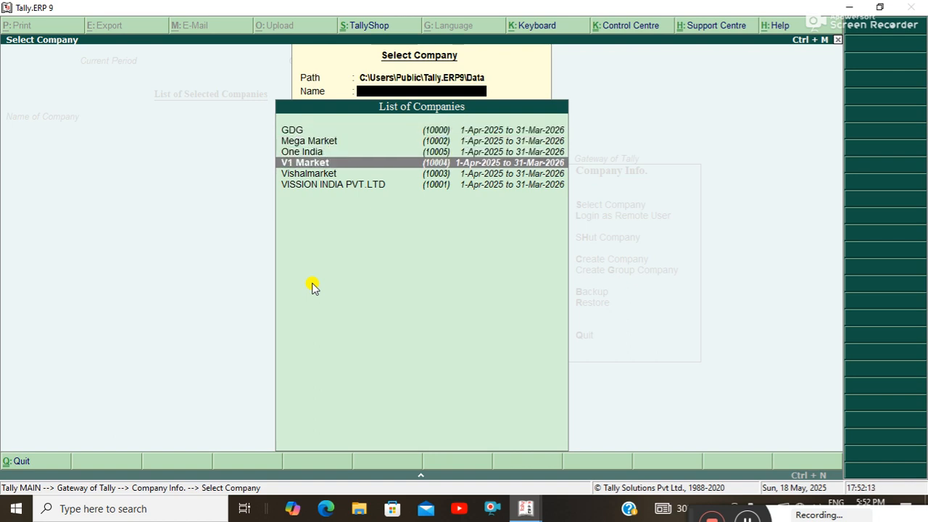
pyautogui.press('Return')
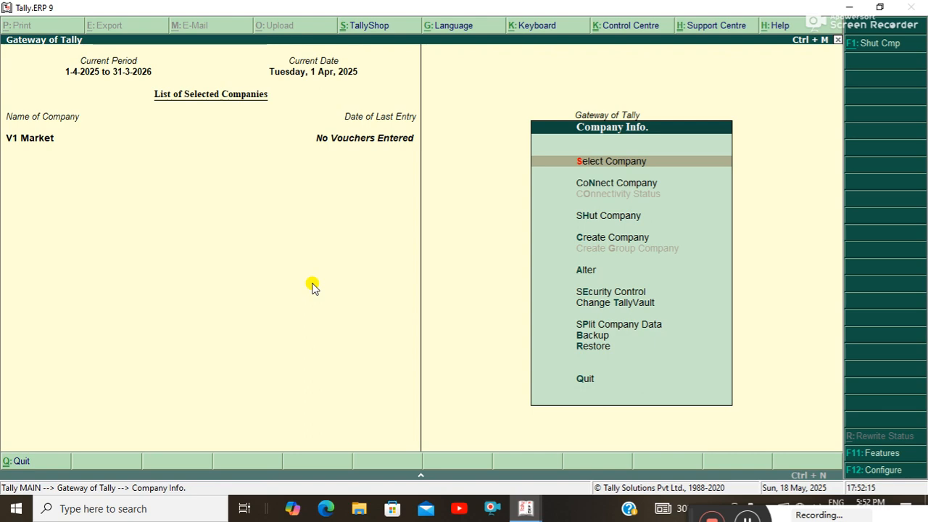
# Open V1 Market for alteration and delete the company, confirming both prompts
pyautogui.press('Down')
pyautogui.press('Down')
pyautogui.press('Down')
pyautogui.press('Down')
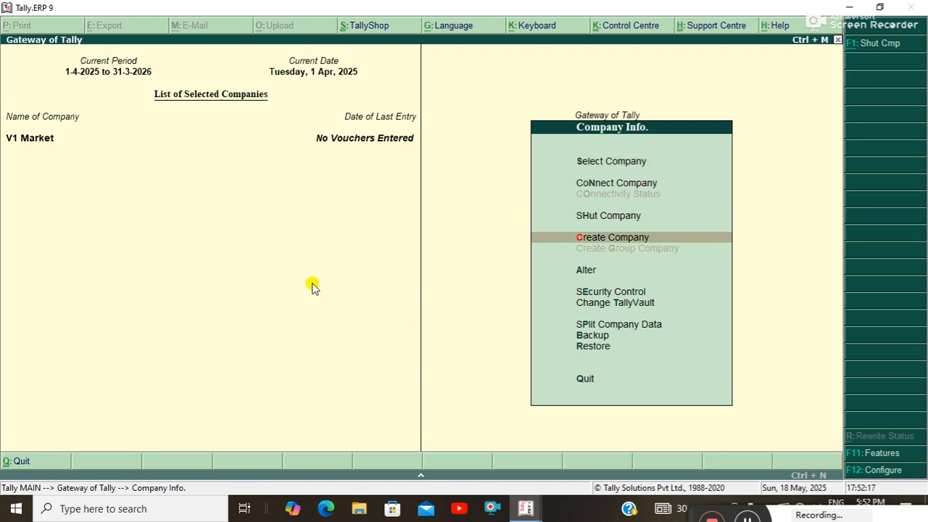
pyautogui.press('Return')
pyautogui.press('Return')
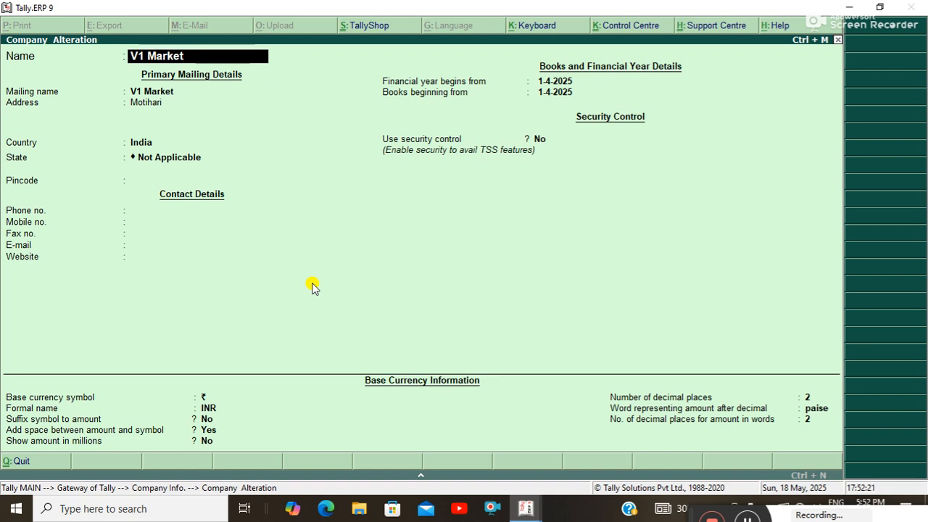
pyautogui.hotkey('alt', 'd')
pyautogui.press('y')
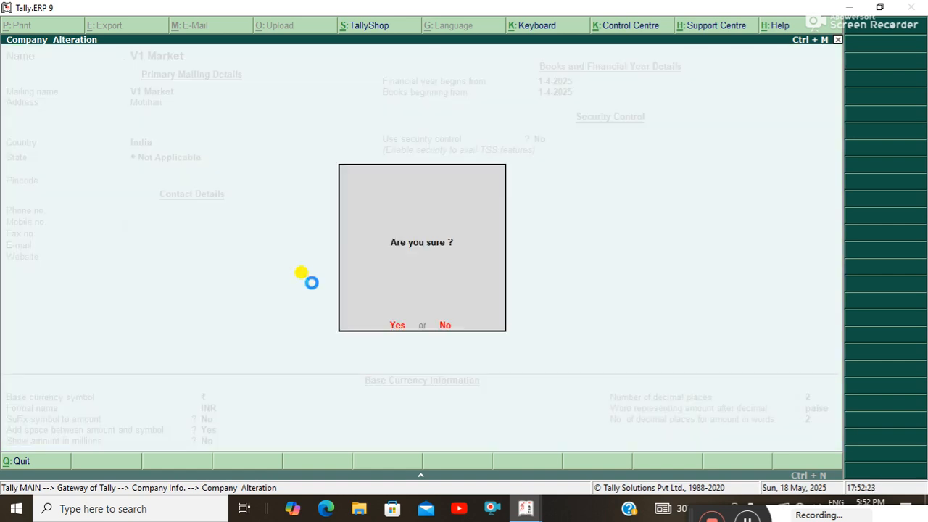
pyautogui.press('y')
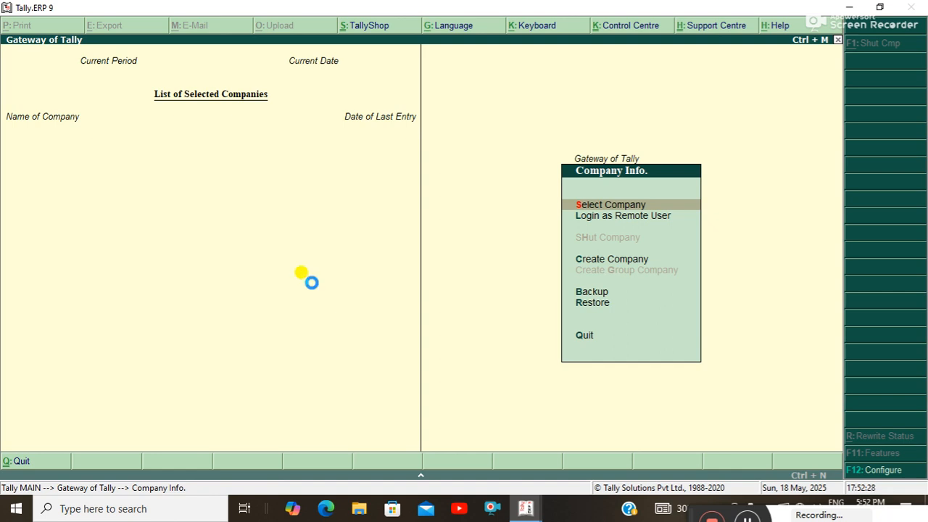
# Check the remaining companies in the company list and load Mega Market
pyautogui.press('Return')
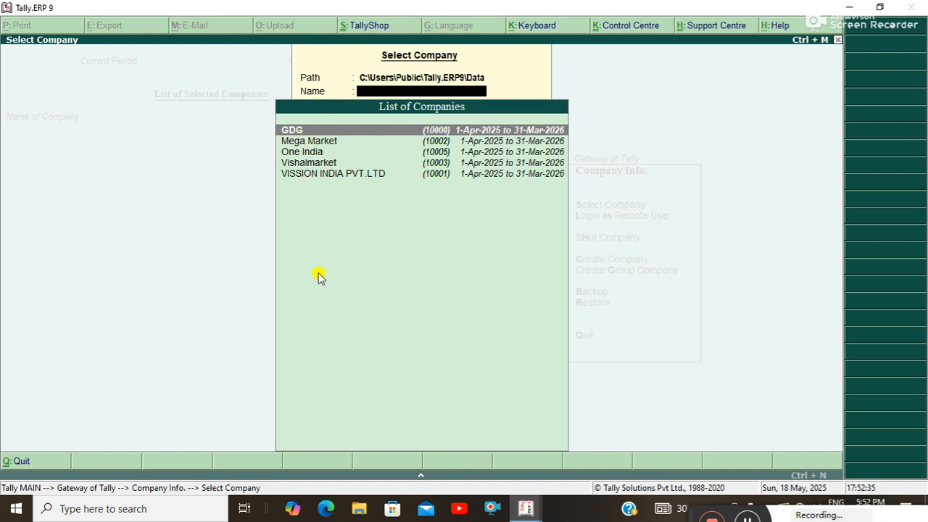
pyautogui.press('Escape')
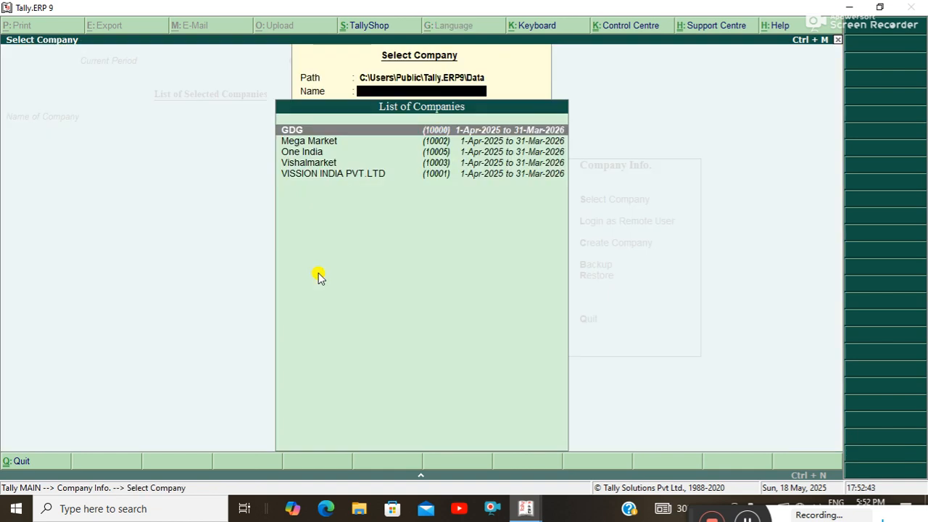
pyautogui.press('Down')
pyautogui.press('Return')
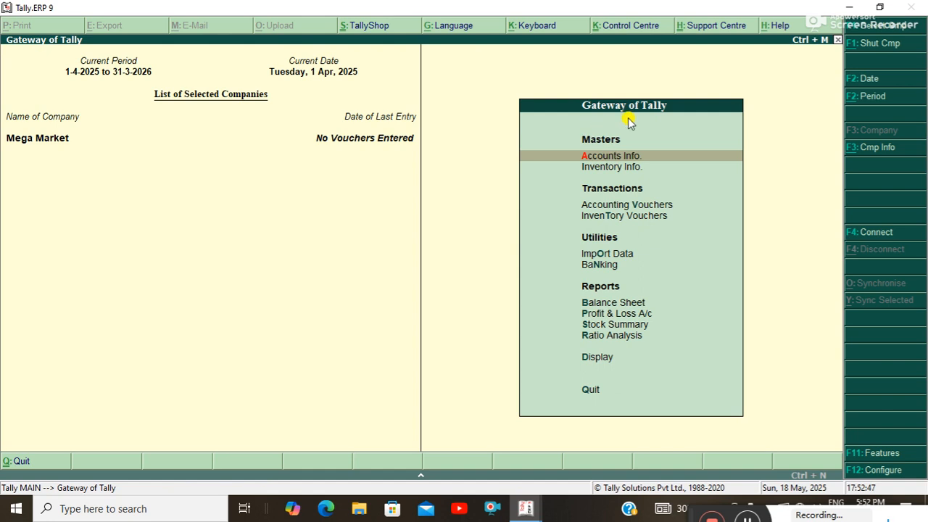
# Open Mega Market for alteration from the company information menu and delete the company
pyautogui.hotkey('alt', 'F3')
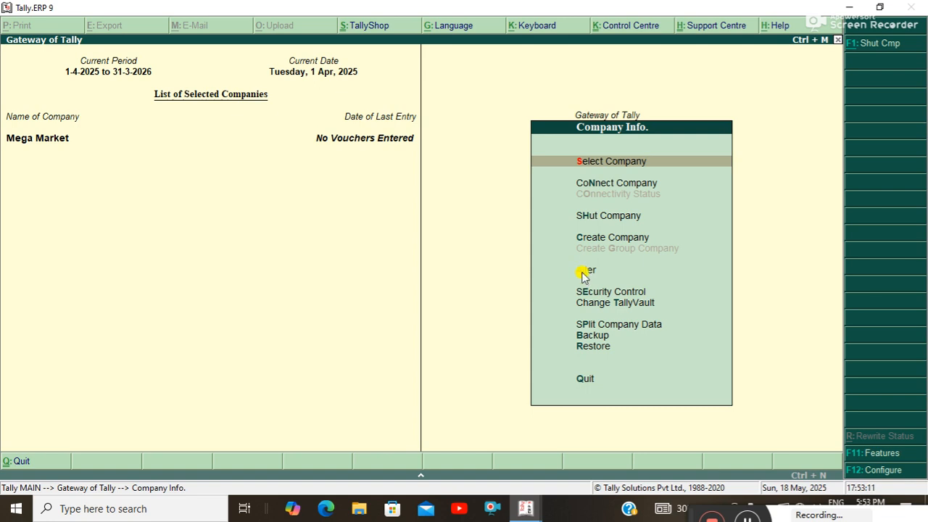
pyautogui.press('Down')
pyautogui.press('Down')
pyautogui.press('Down')
pyautogui.press('Down')
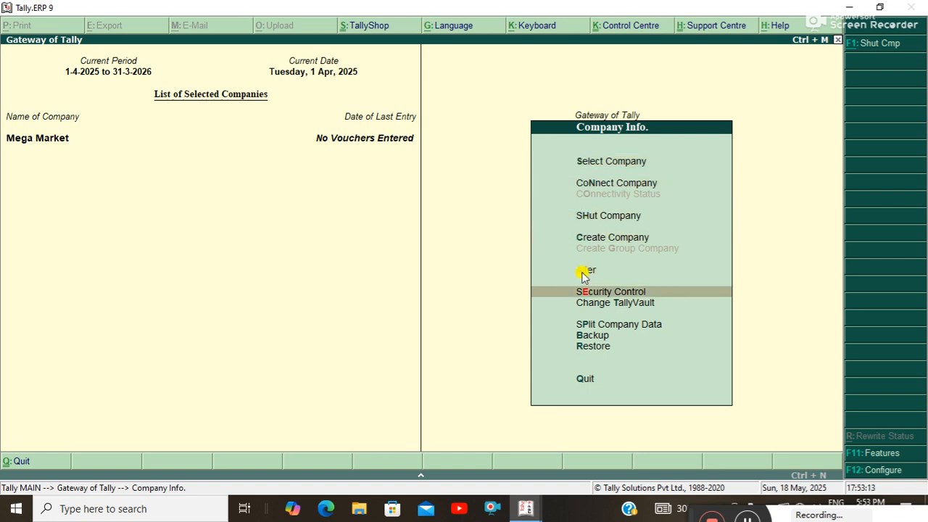
pyautogui.press('Up')
pyautogui.click(583, 270)
pyautogui.press('Return')
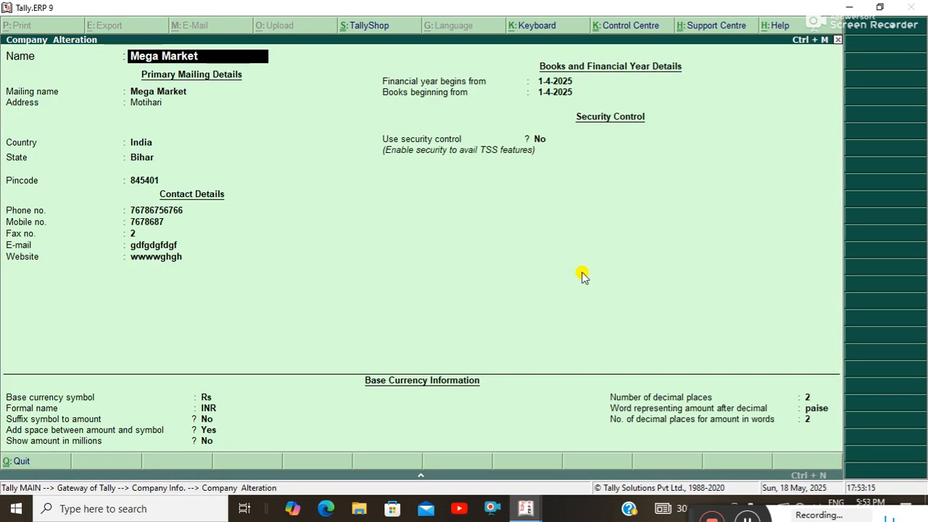
pyautogui.hotkey('alt', 'd')
pyautogui.press('y')
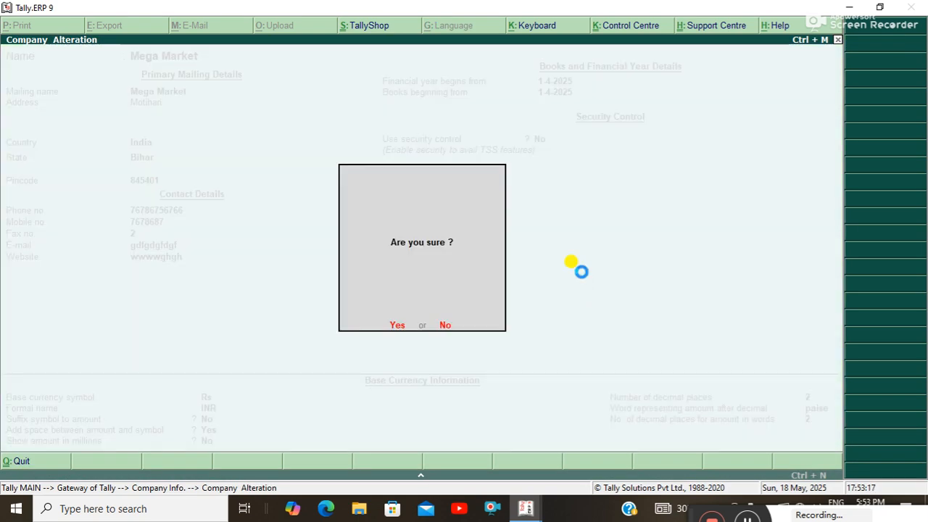
pyautogui.press('y')
pyautogui.click(581, 271)
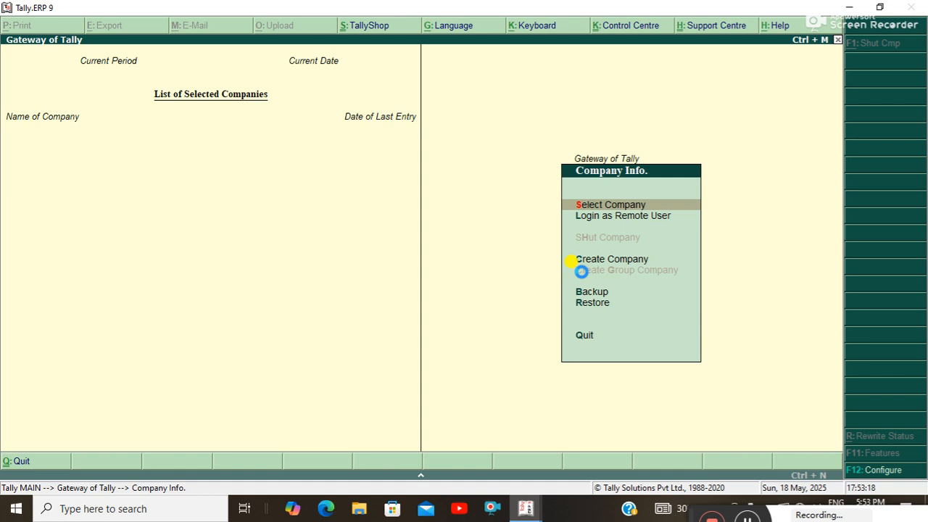
# Load the GDG company, open it for alteration and delete it
pyautogui.press('Return')
pyautogui.press('Return')
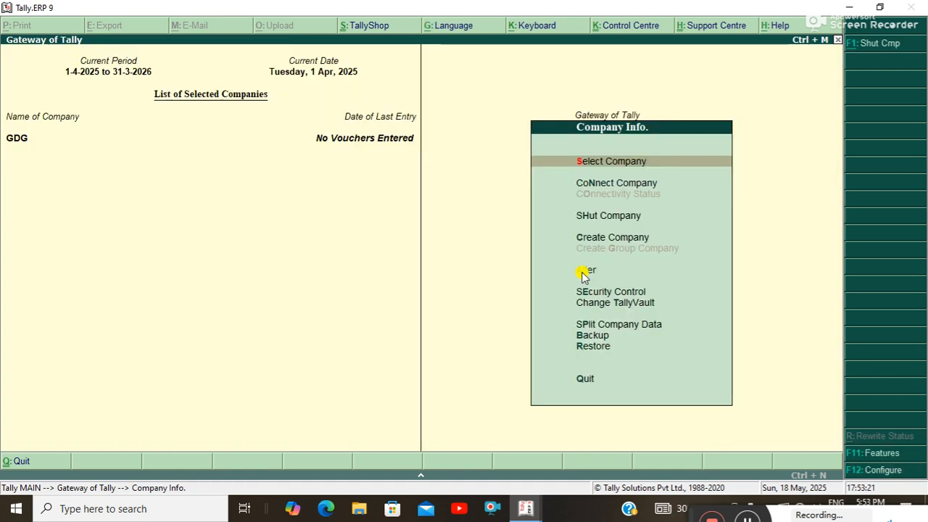
pyautogui.press('Down')
pyautogui.press('Down')
pyautogui.press('Down')
pyautogui.press('Down')
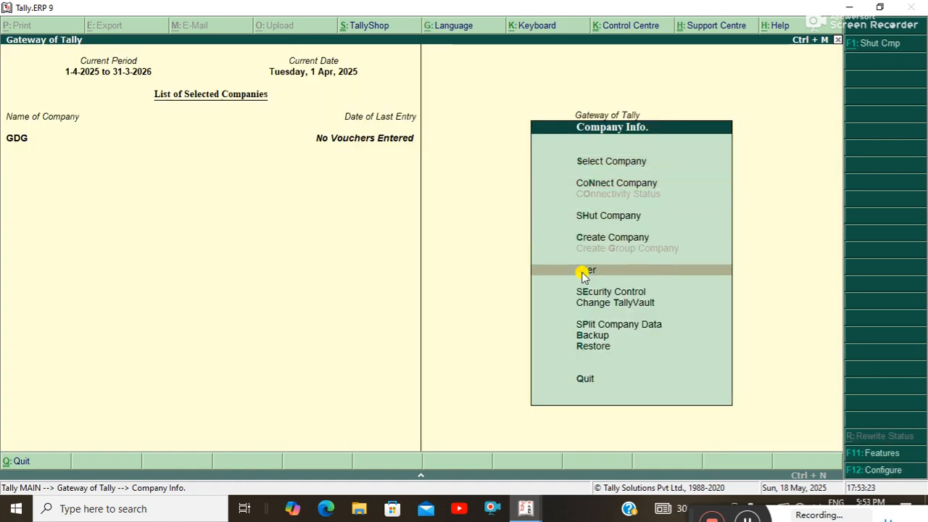
pyautogui.press('Return')
pyautogui.press('Return')
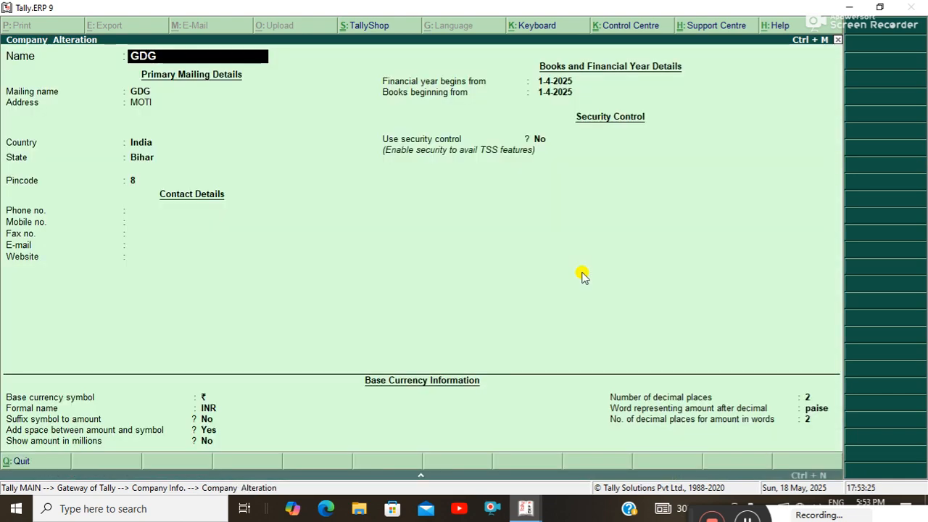
pyautogui.hotkey('alt', 'd')
pyautogui.click(582, 271)
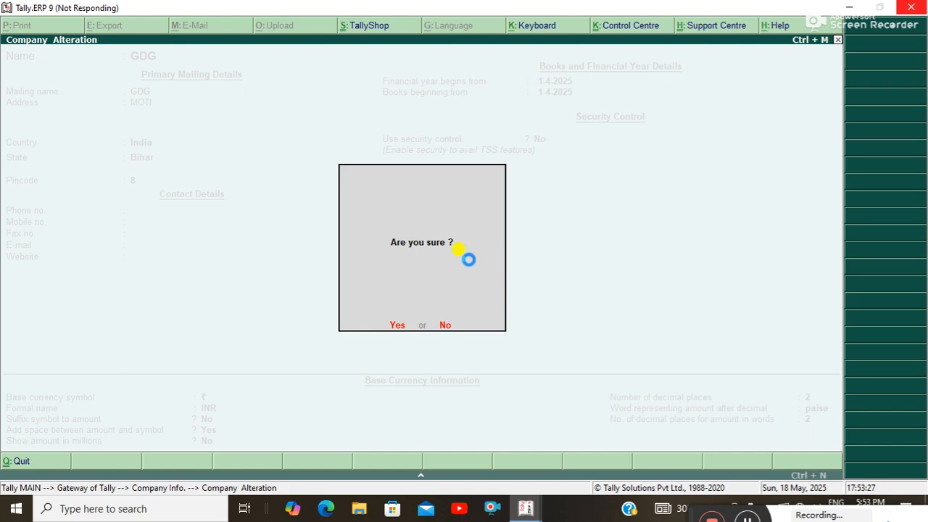
# Compare the two open Tally.ERP 9 windows and switch to the responsive one that has GDG loaded
pyautogui.moveTo(529, 508)
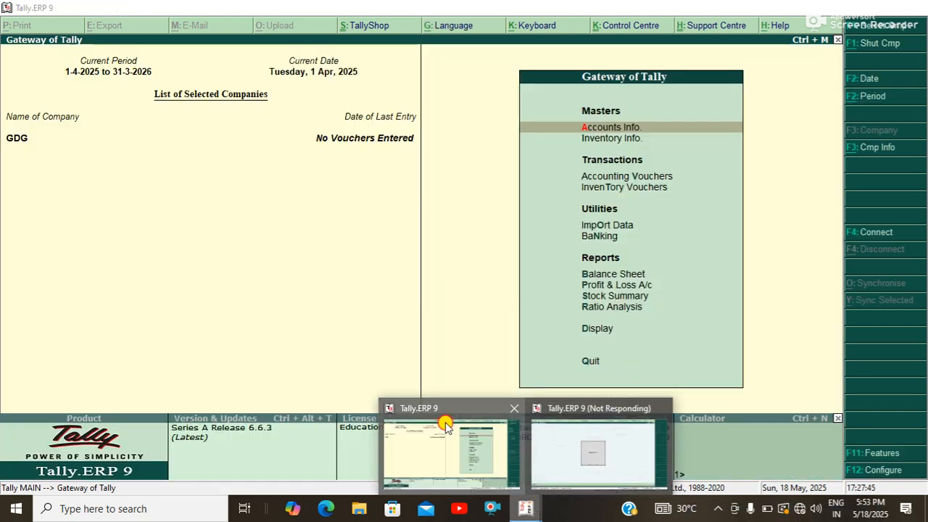
pyautogui.click(445, 424)
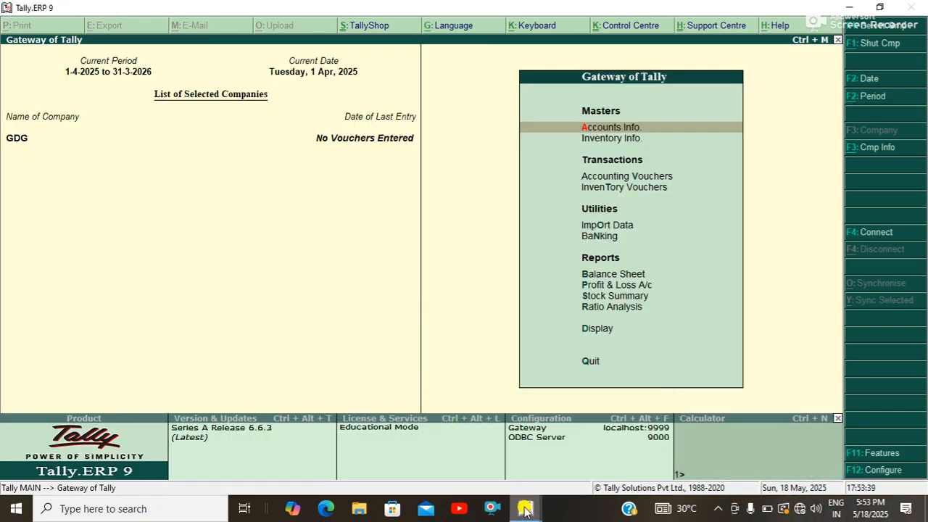
pyautogui.moveTo(526, 510)
pyautogui.click(577, 471)
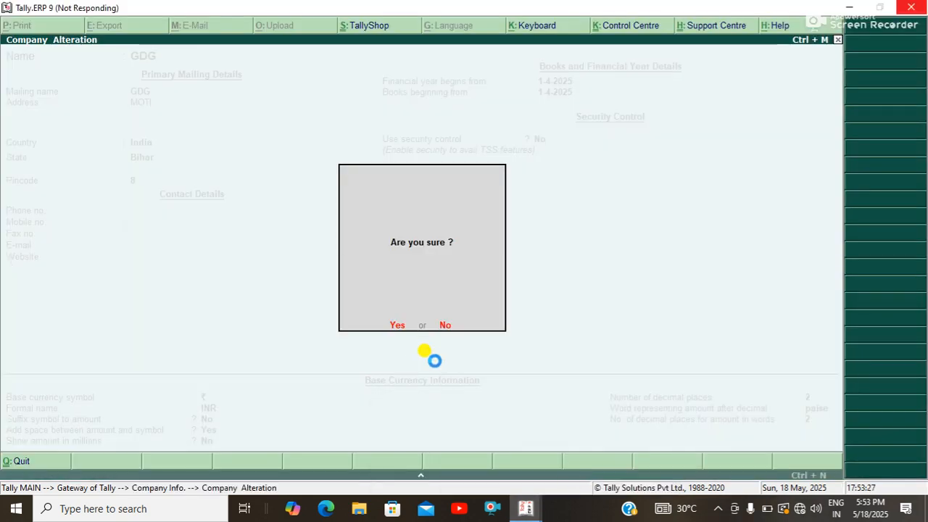
pyautogui.click(446, 457)
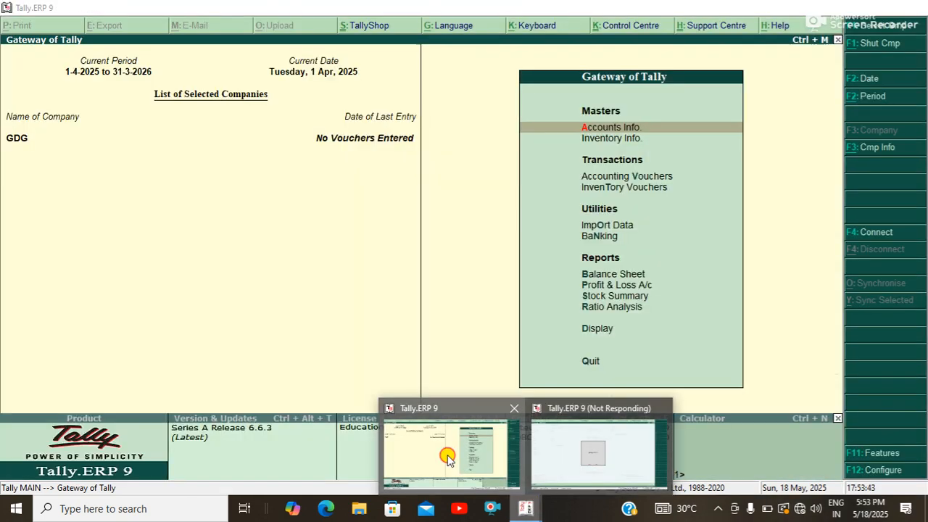
# Quit the second Tally.ERP 9 instance that still holds GDG open and return to the company deletion window
pyautogui.press('Down')
pyautogui.press('Down')
pyautogui.press('Down')
pyautogui.press('Down')
pyautogui.press('Down')
pyautogui.press('Down')
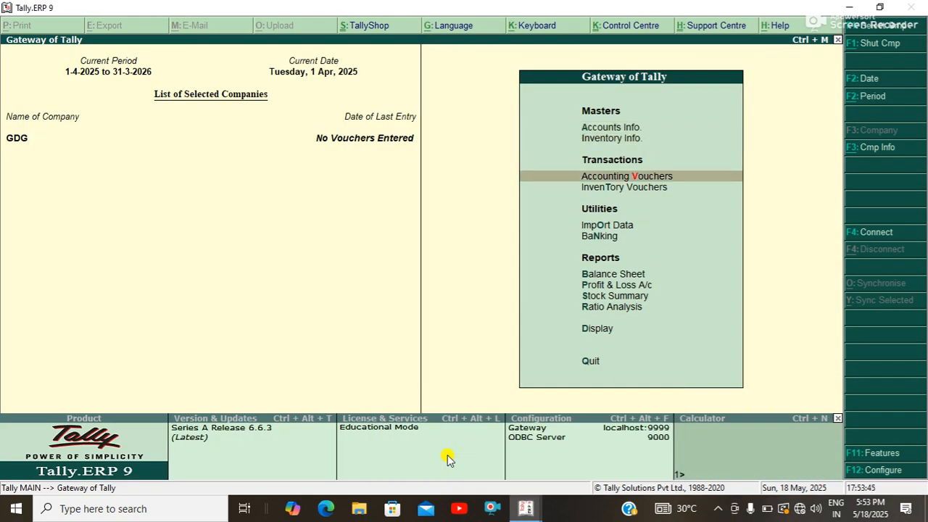
pyautogui.press('Down')
pyautogui.press('Down')
pyautogui.press('Down')
pyautogui.press('Down')
pyautogui.press('Down')
pyautogui.press('Down')
pyautogui.press('Down')
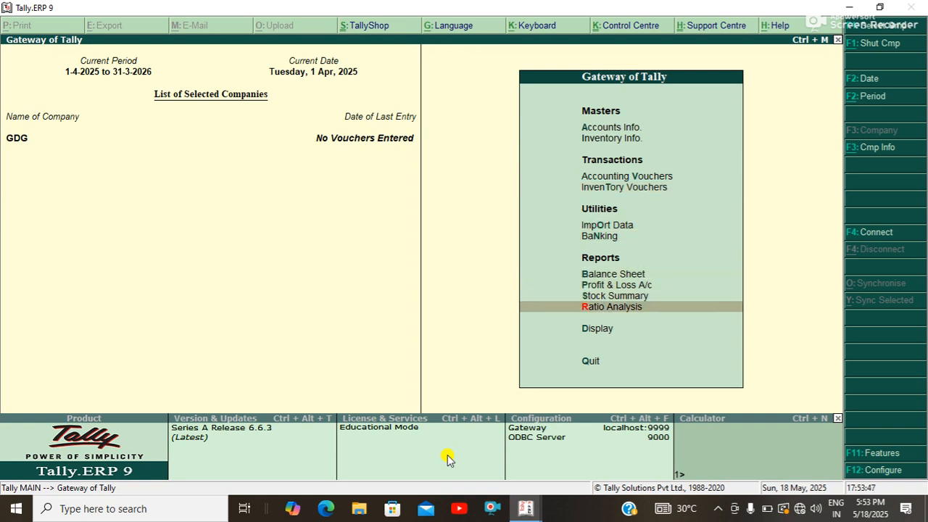
pyautogui.press('Up')
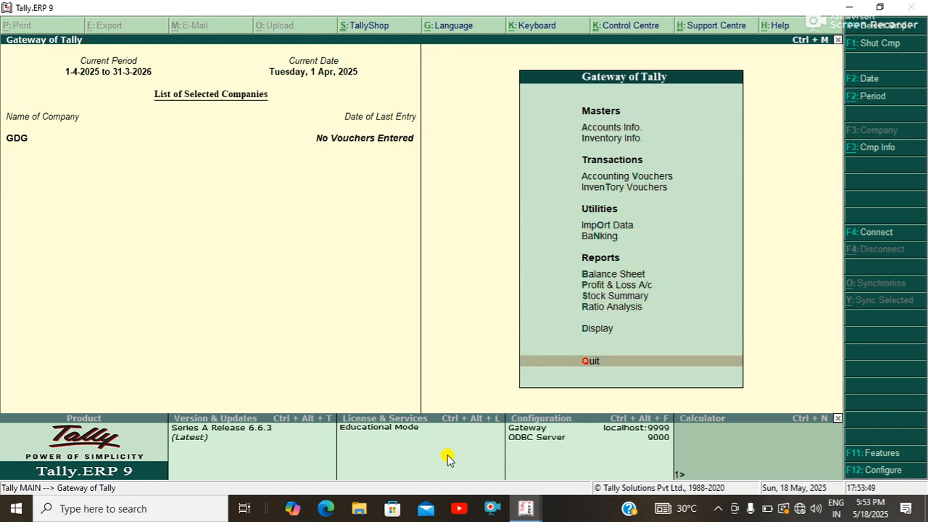
pyautogui.press('Return')
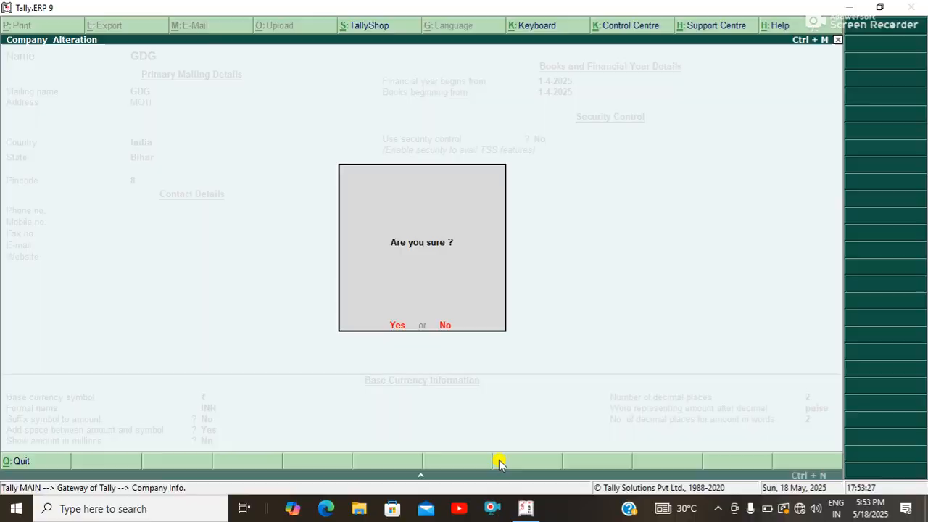
pyautogui.press('Return')
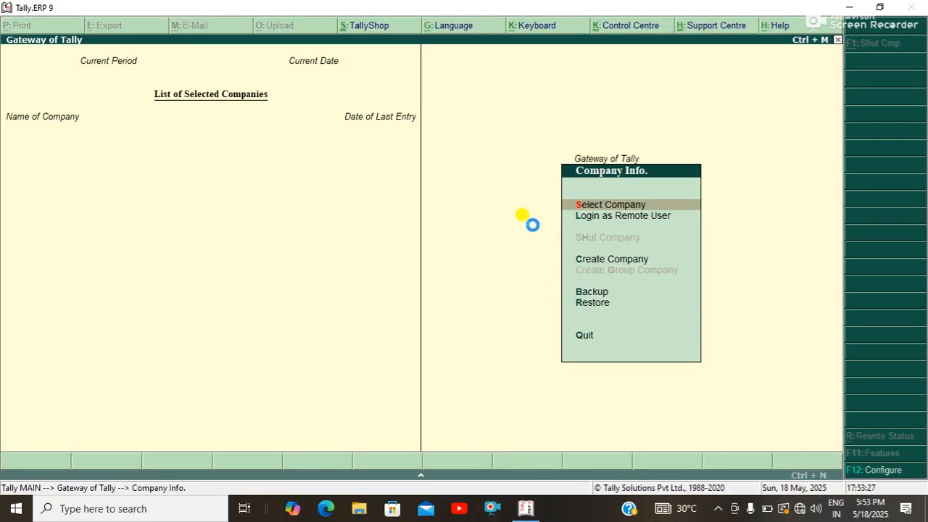
# Check the list of available companies and create a new company named A1 with the address Dhaka
pyautogui.press('Return')
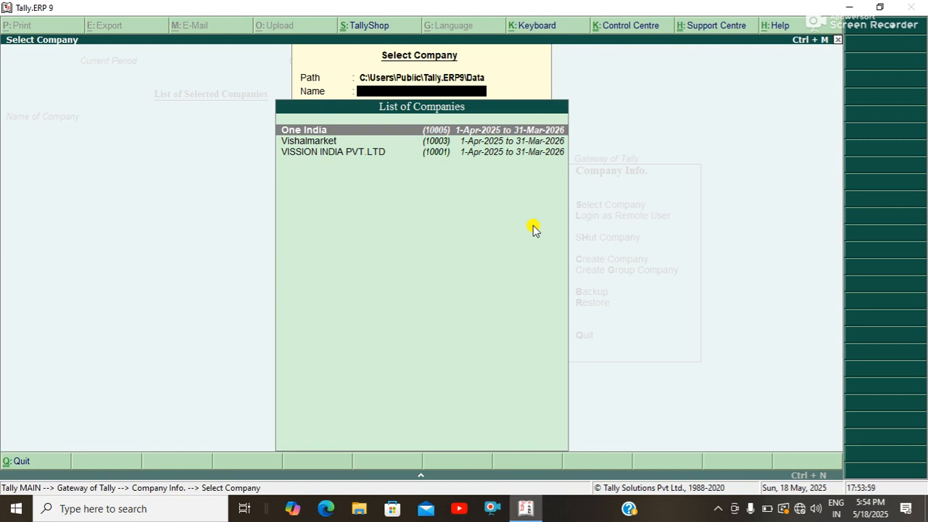
pyautogui.press('Escape')
pyautogui.press('Down')
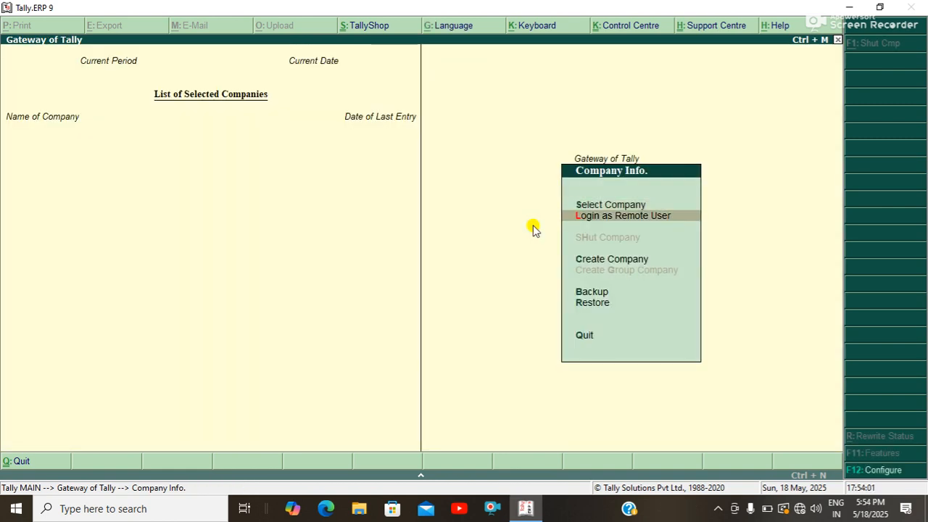
pyautogui.press('Down')
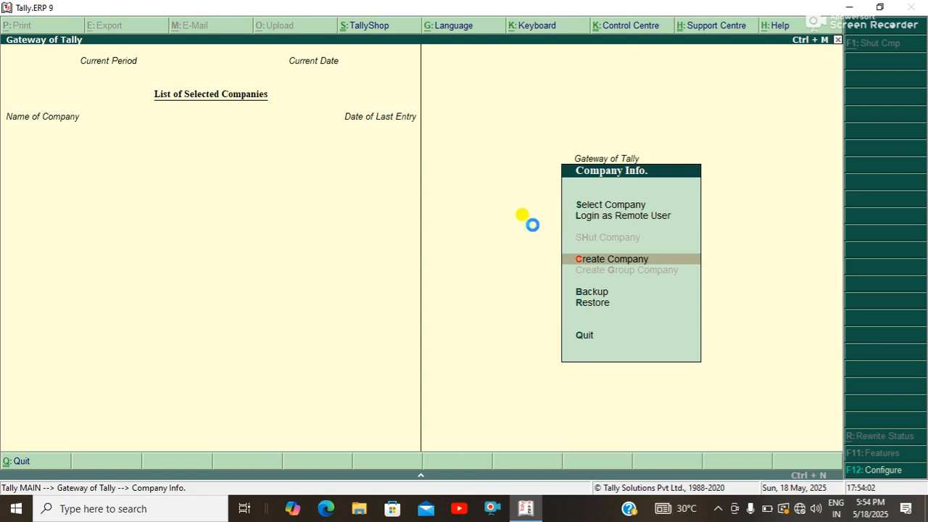
pyautogui.press('Return')
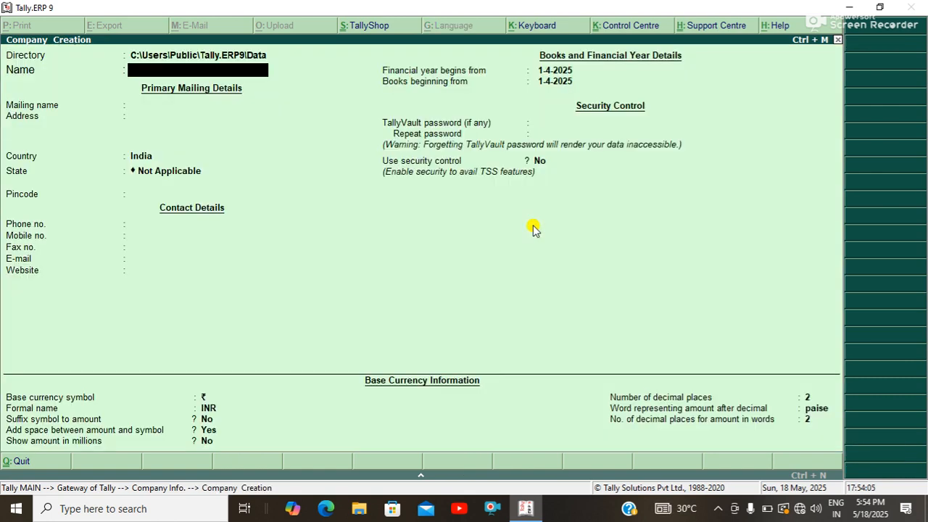
pyautogui.write('A1')
pyautogui.press('Return')
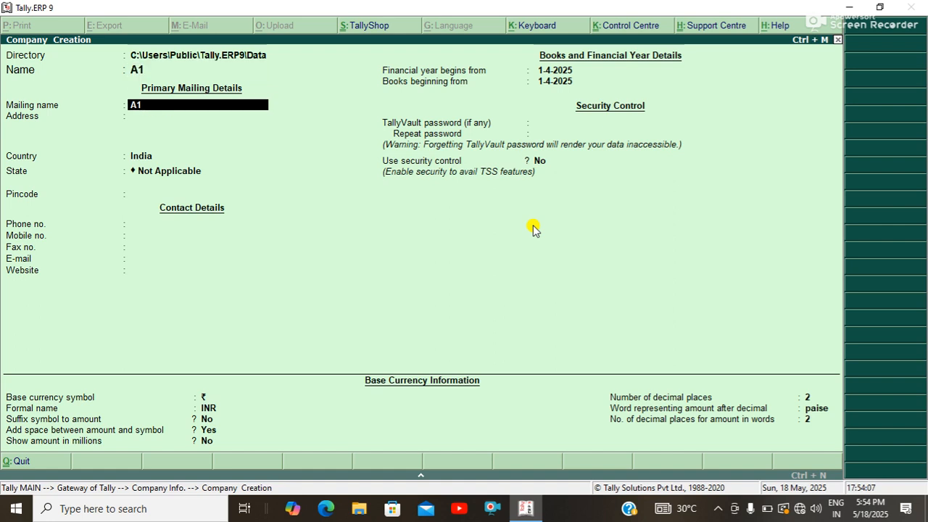
pyautogui.press('Return')
pyautogui.write('Dh')
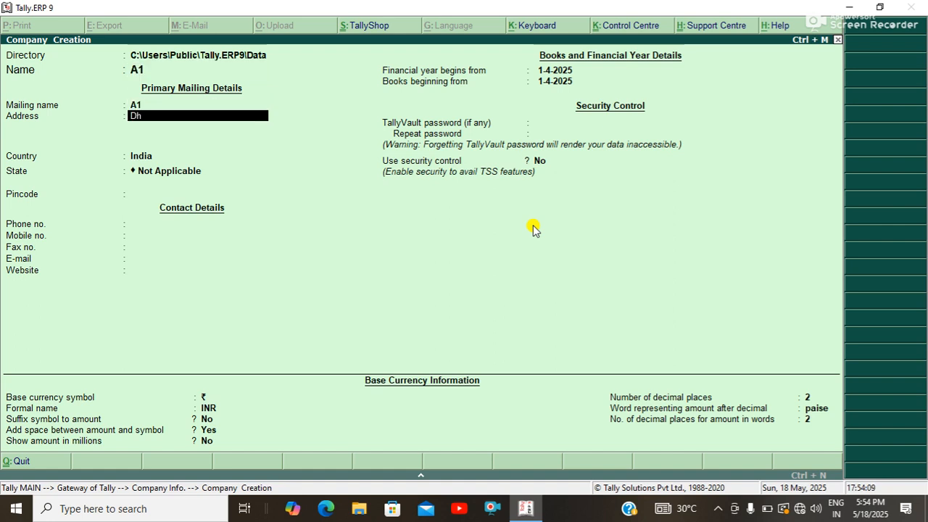
pyautogui.write('aka')
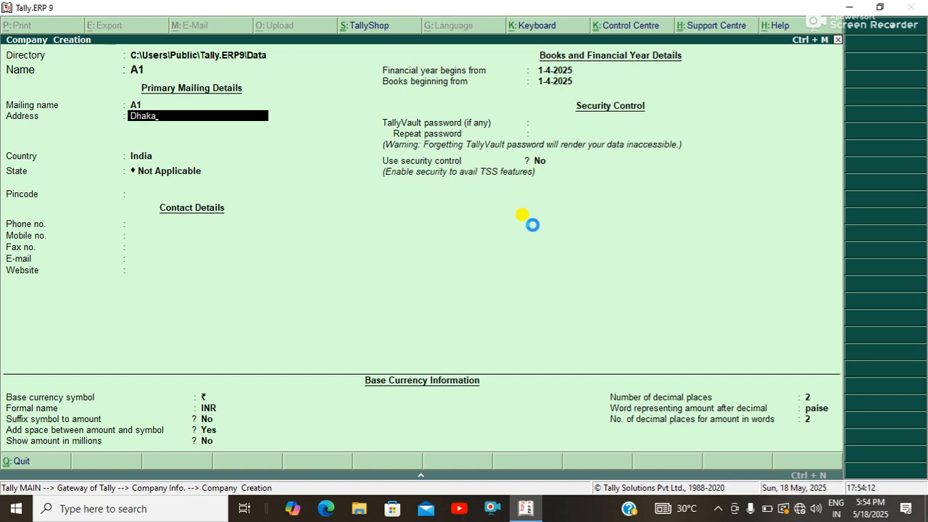
pyautogui.hotkey('ctrl', 'a')
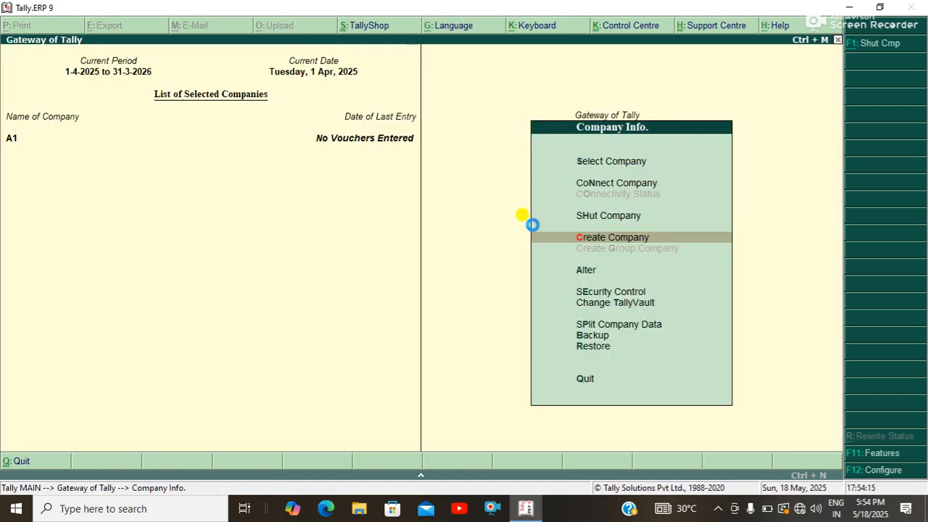
# Create a second company named B1, filling in its address and keeping the other default details
pyautogui.click(532, 227)
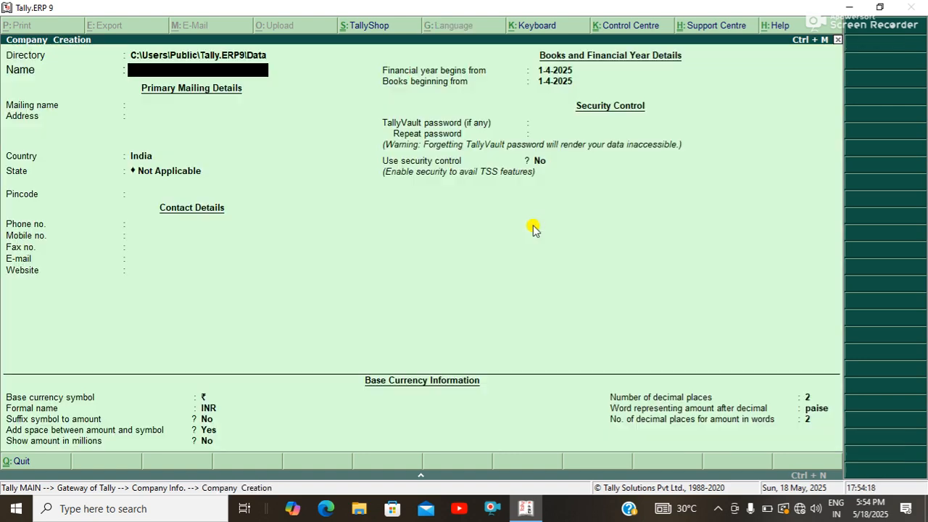
pyautogui.write('Ba')
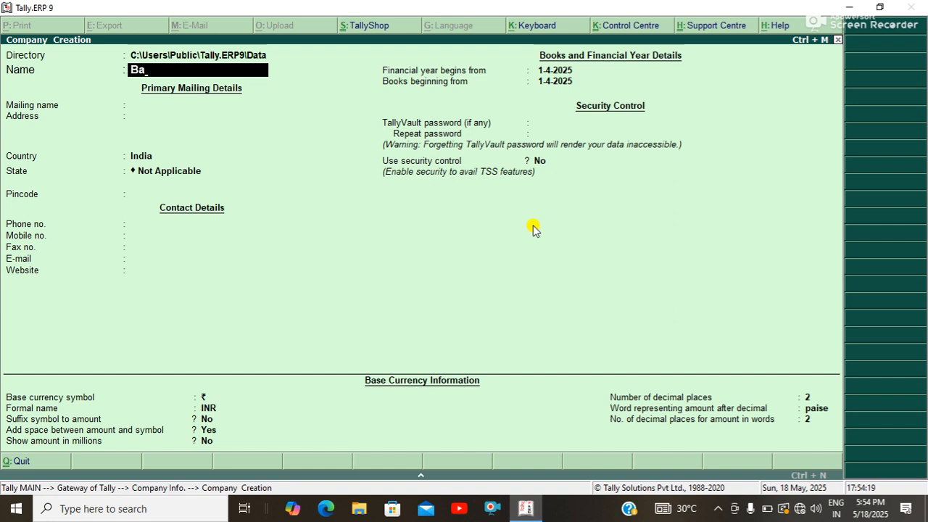
pyautogui.press('BackSpace')
pyautogui.write('1')
pyautogui.press('Return')
pyautogui.press('Return')
pyautogui.write('Chariy')
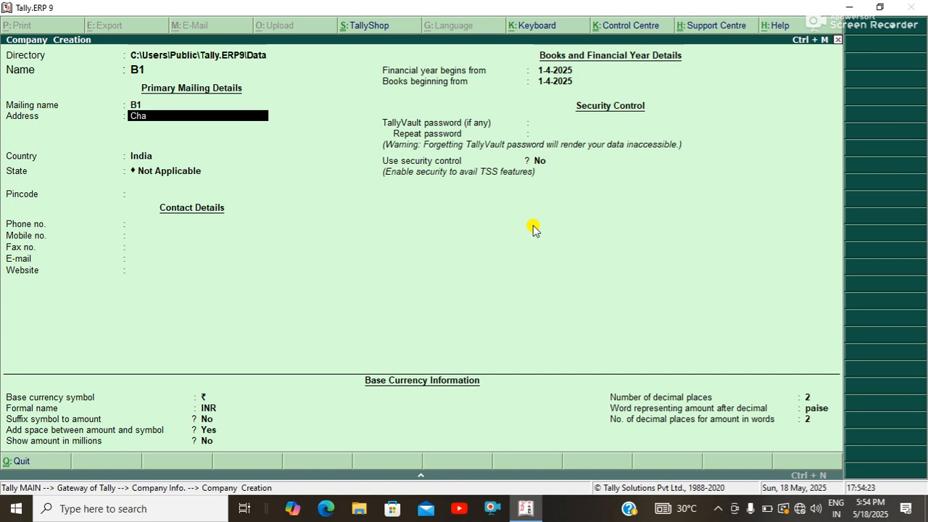
pyautogui.write('a')
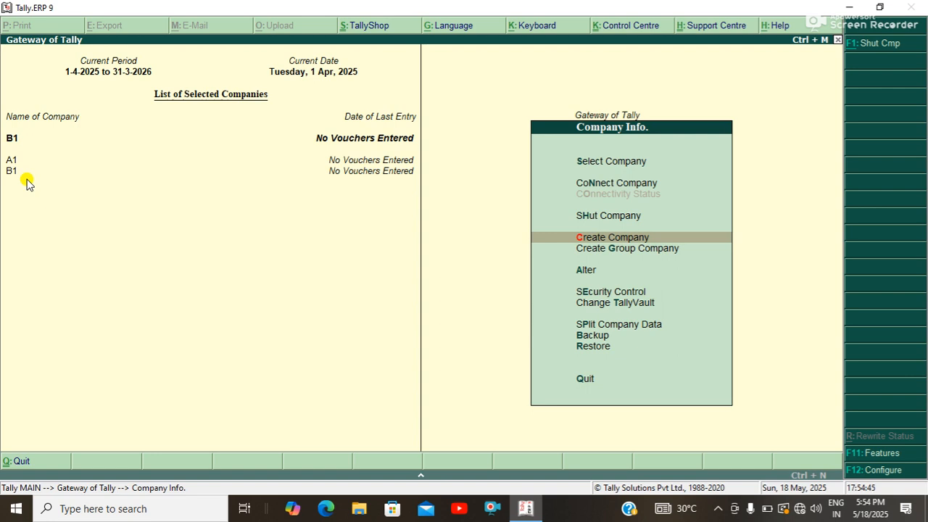
# Open the creation form for a new group company
pyautogui.press('Up')
pyautogui.press('Up')
pyautogui.press('Up')
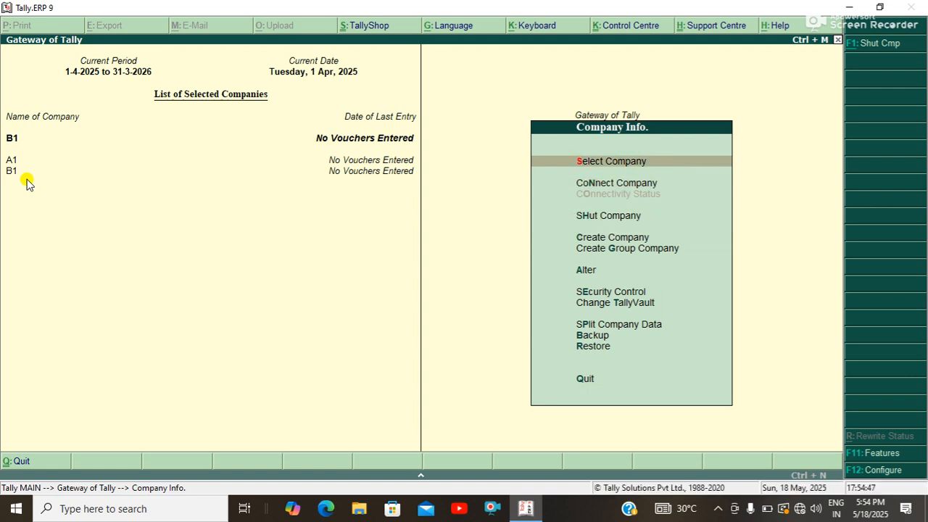
pyautogui.press('Down')
pyautogui.press('Down')
pyautogui.press('Up')
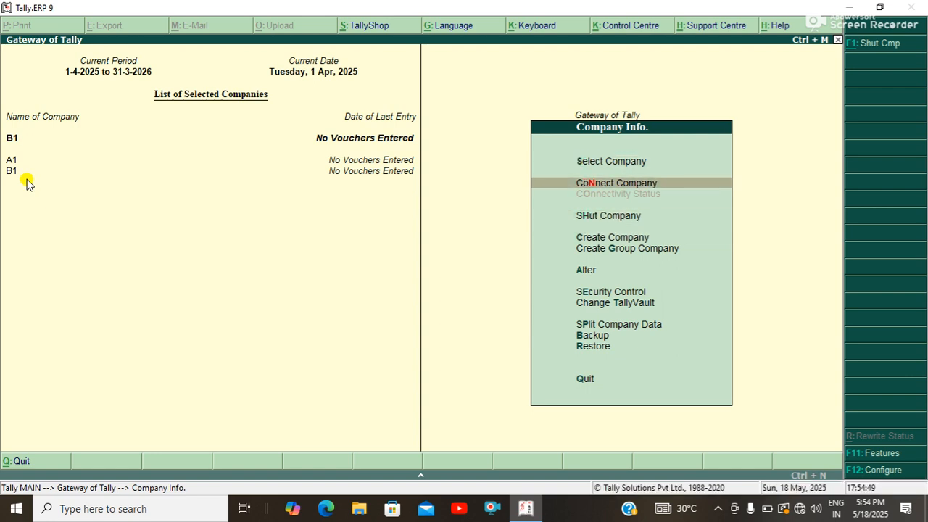
pyautogui.press('Down')
pyautogui.press('Down')
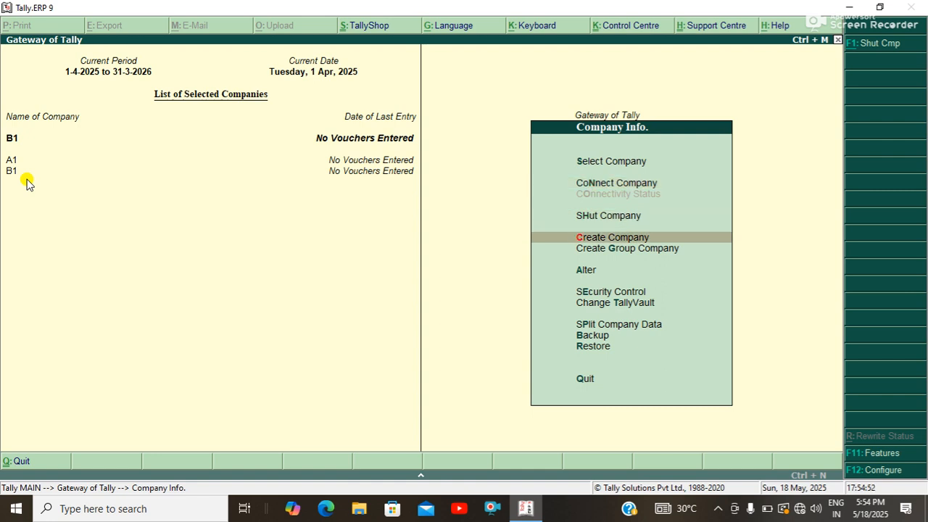
pyautogui.press('Down')
pyautogui.click(26, 178)
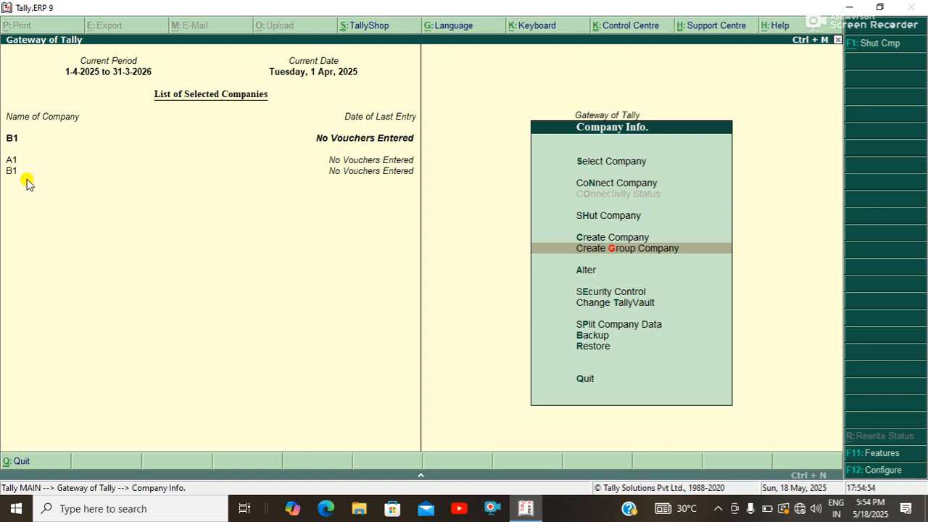
pyautogui.press('Return')
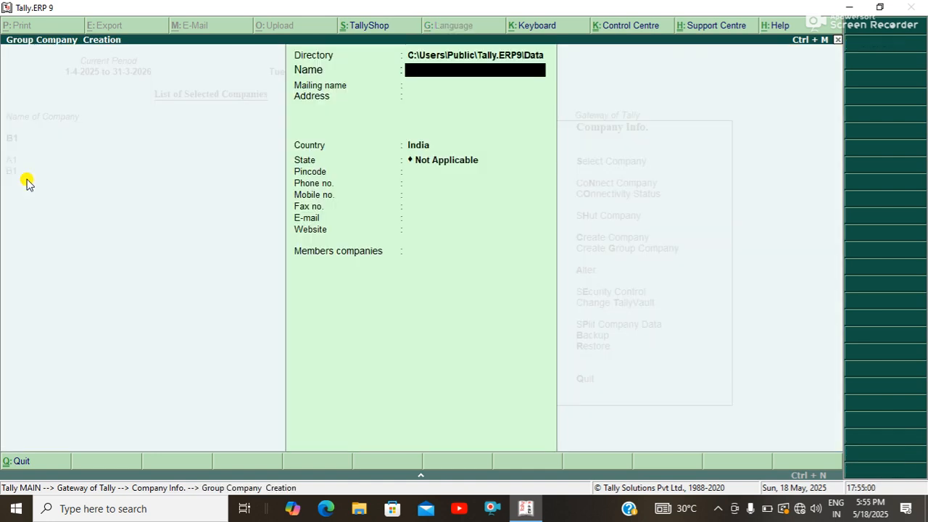
# Name the group company M1, set its address to Motihari and keep India as the country
pyautogui.write('M1')
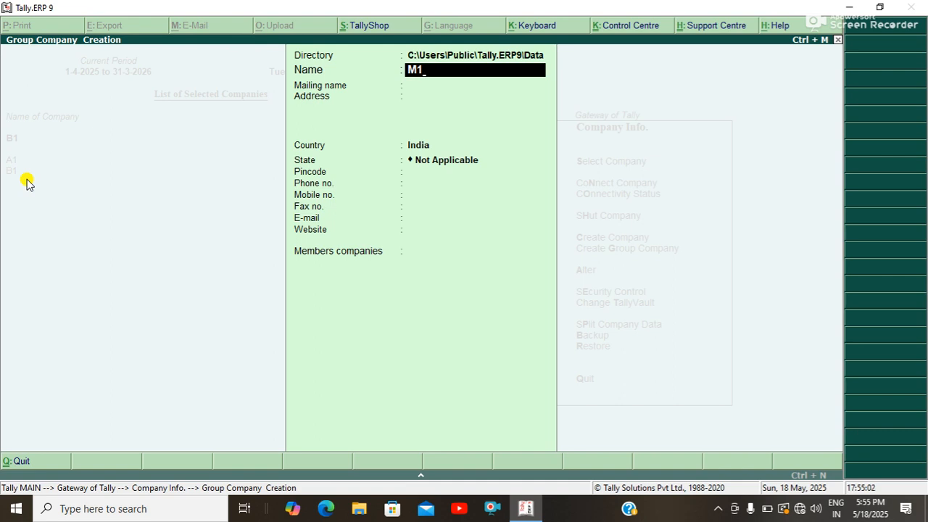
pyautogui.press('Return')
pyautogui.press('Return')
pyautogui.write('Motihar')
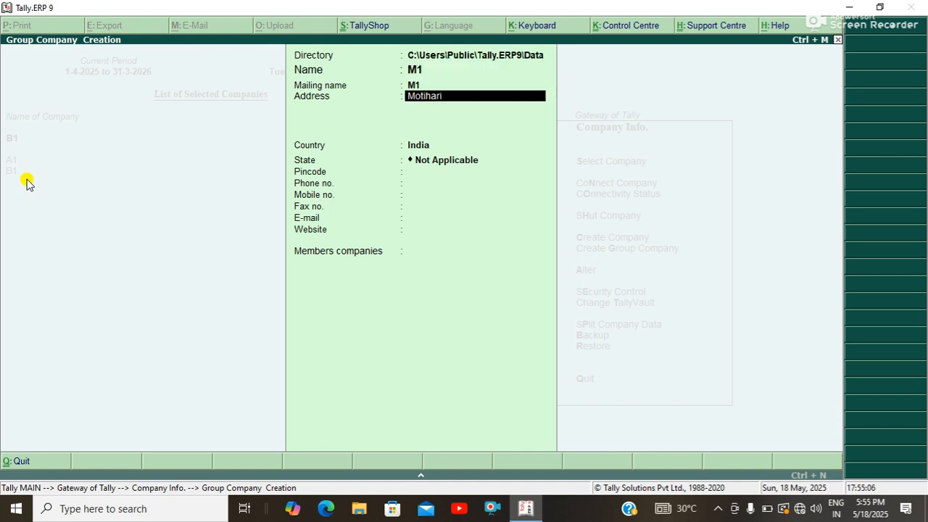
pyautogui.write('i')
pyautogui.press('Return')
pyautogui.press('Return')
pyautogui.press('Return')
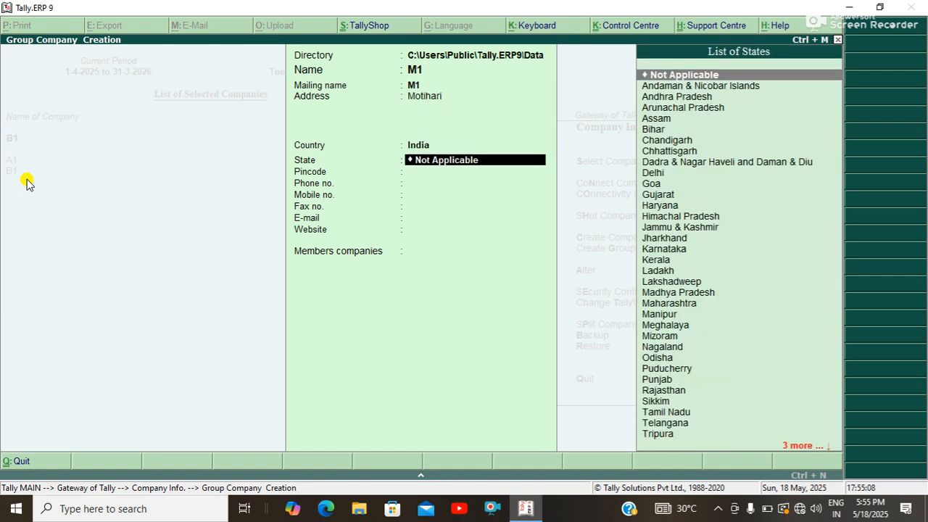
# Set the group company's state to Bihar and leave the pincode, phone, mobile, fax, e-mail and website blank
pyautogui.press('Down')
pyautogui.press('Down')
pyautogui.press('Down')
pyautogui.press('Down')
pyautogui.press('Down')
pyautogui.press('Return')
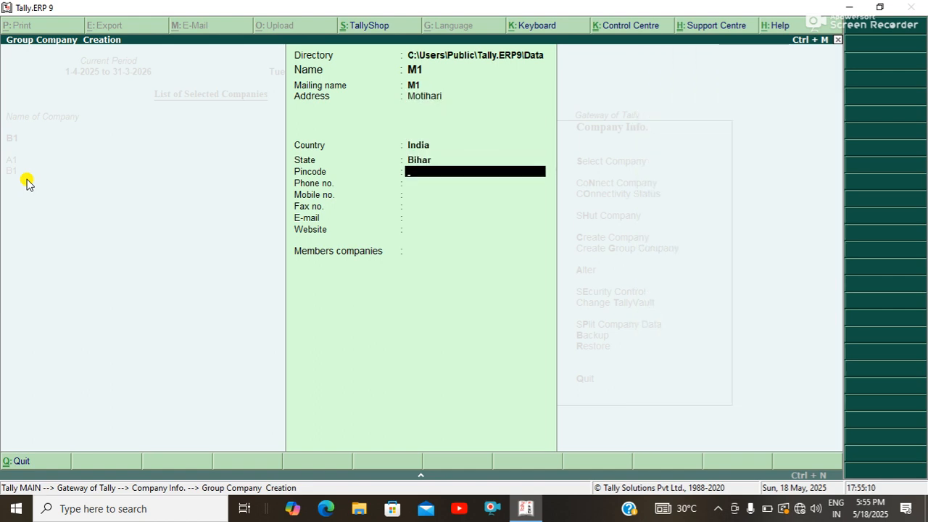
pyautogui.press('Return')
pyautogui.press('Return')
pyautogui.press('Return')
pyautogui.press('Return')
pyautogui.press('Return')
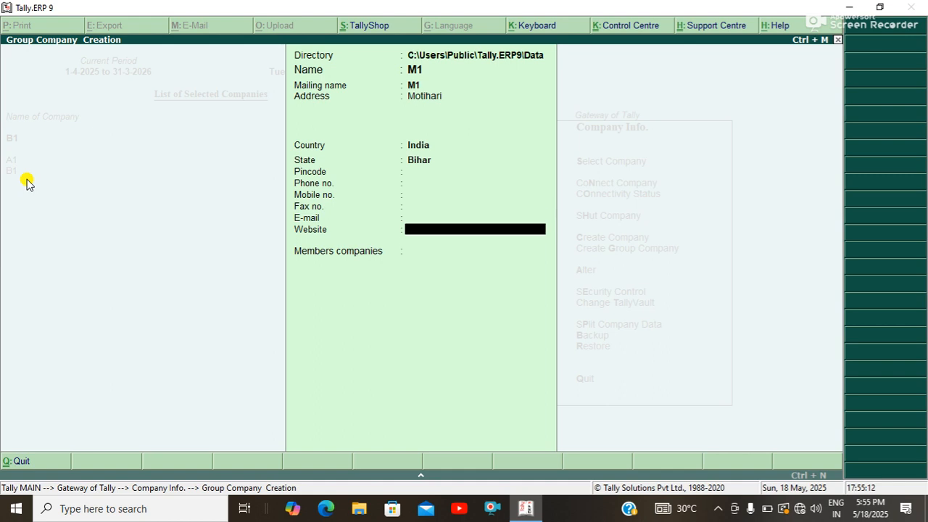
pyautogui.press('Return')
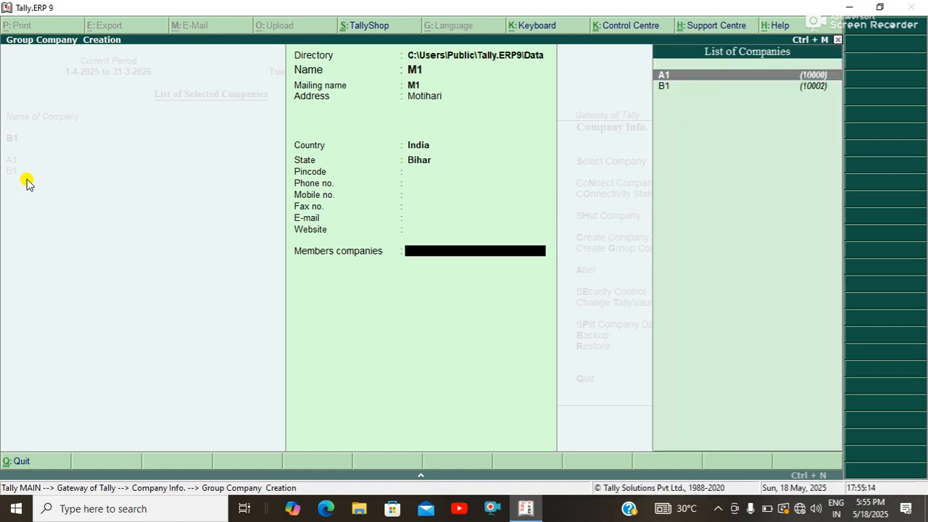
# Add A1 and B1 as member companies of group M1 and save the group company
pyautogui.press('Return')
pyautogui.press('Return')
pyautogui.press('Return')
pyautogui.press('Return')
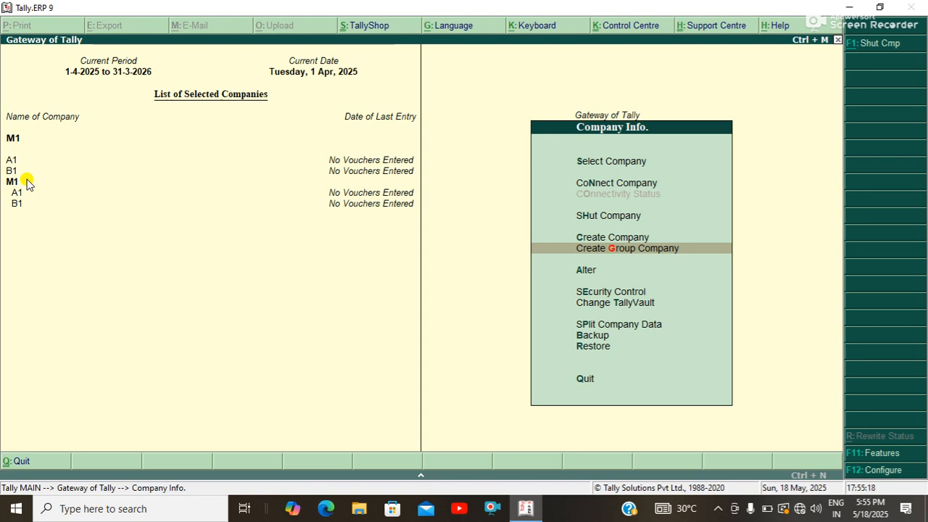
# Shut all the open companies: M1, A1 and B1
pyautogui.press('Up')
pyautogui.press('Up')
pyautogui.press('Return')
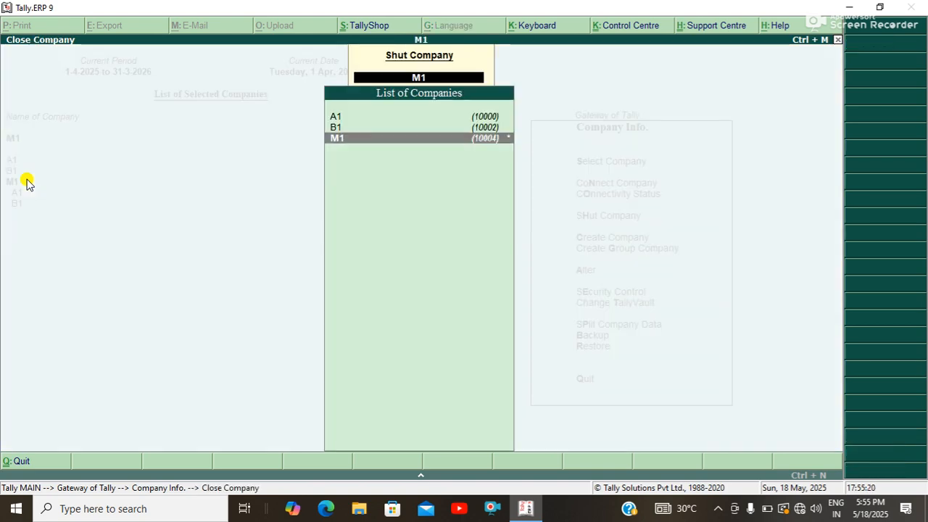
pyautogui.press('Return')
pyautogui.press('Return')
pyautogui.press('Return')
pyautogui.press('Return')
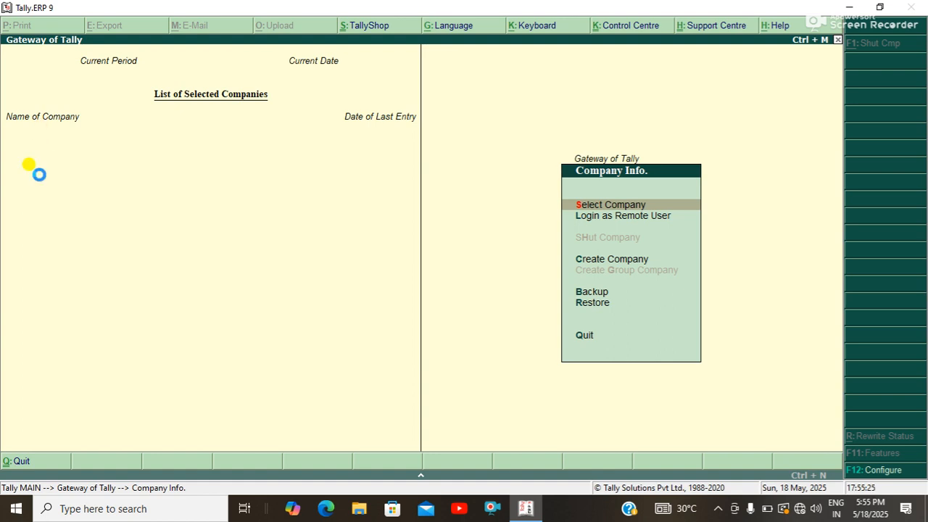
# Load the group company M1 from the list of companies
pyautogui.press('Return')
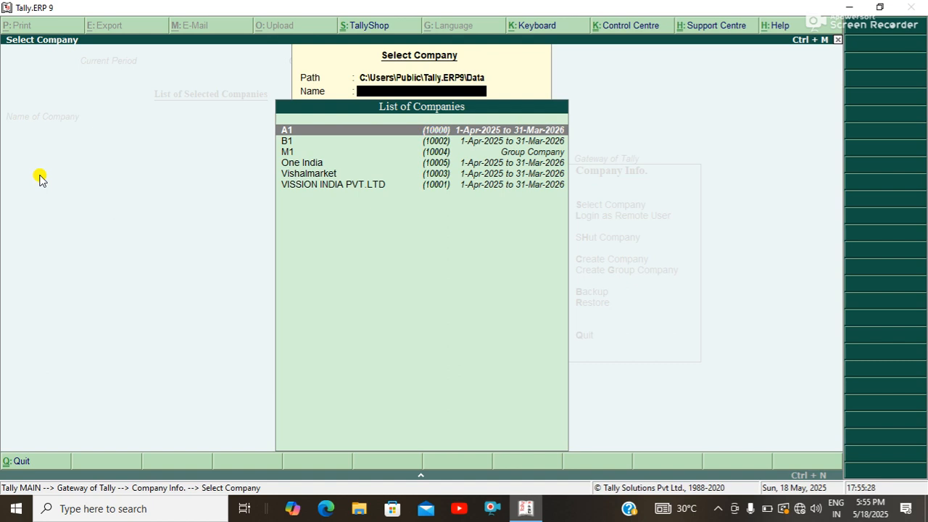
pyautogui.press('Down')
pyautogui.press('Down')
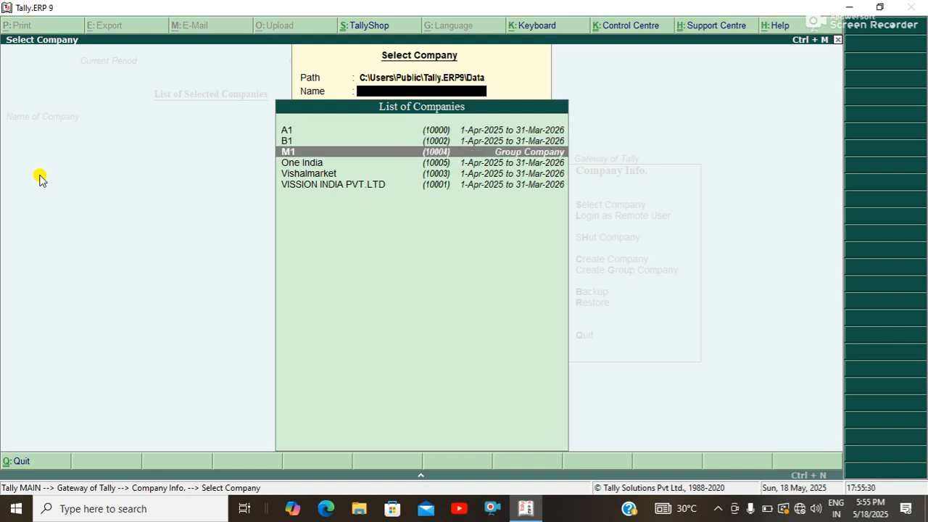
pyautogui.press('Return')
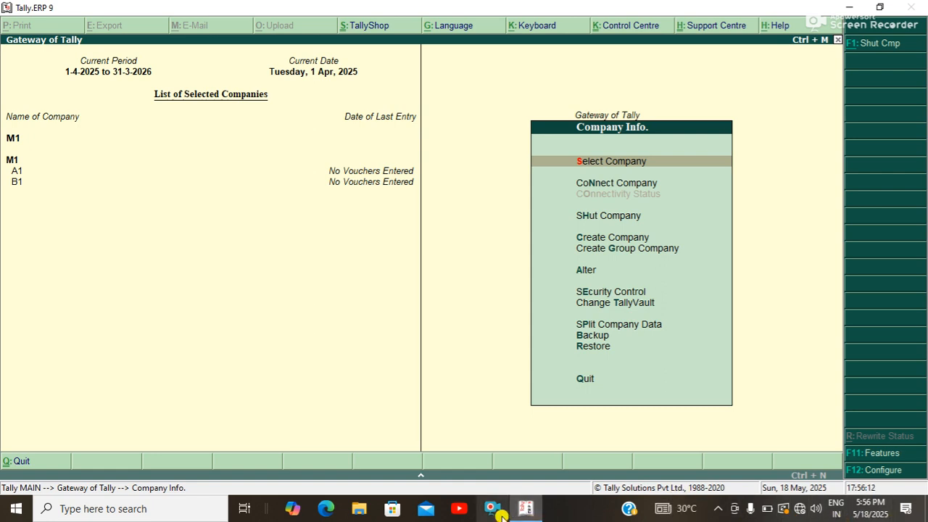
pyautogui.click(718, 508)
pyautogui.rightClick(742, 485)
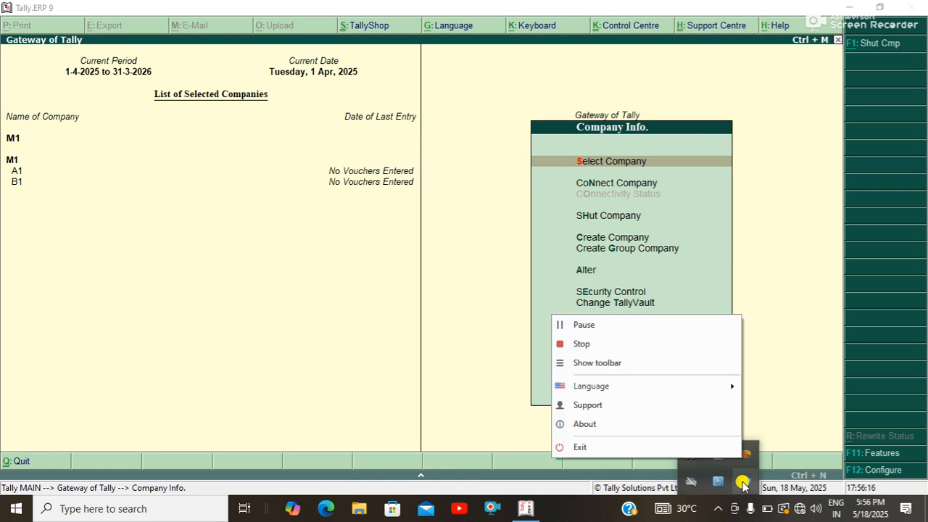
pyautogui.click(743, 485)
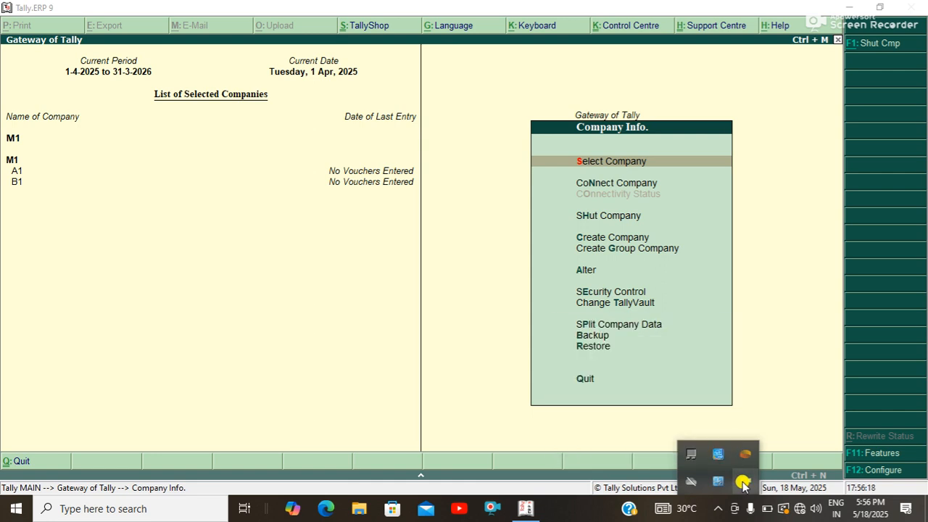